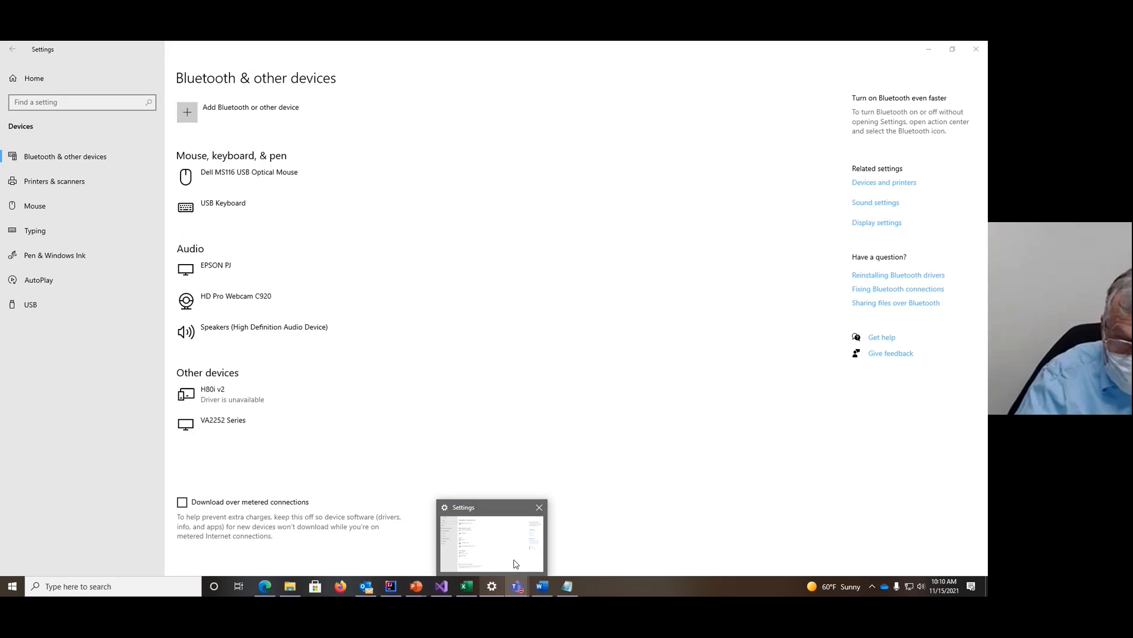
Step: Switch to the Test Scheduling workbook in Excel and add the headers Average, Max and Min in cells L2 to N2
{"action": "mouse_move", "coordinate": [473, 583]}
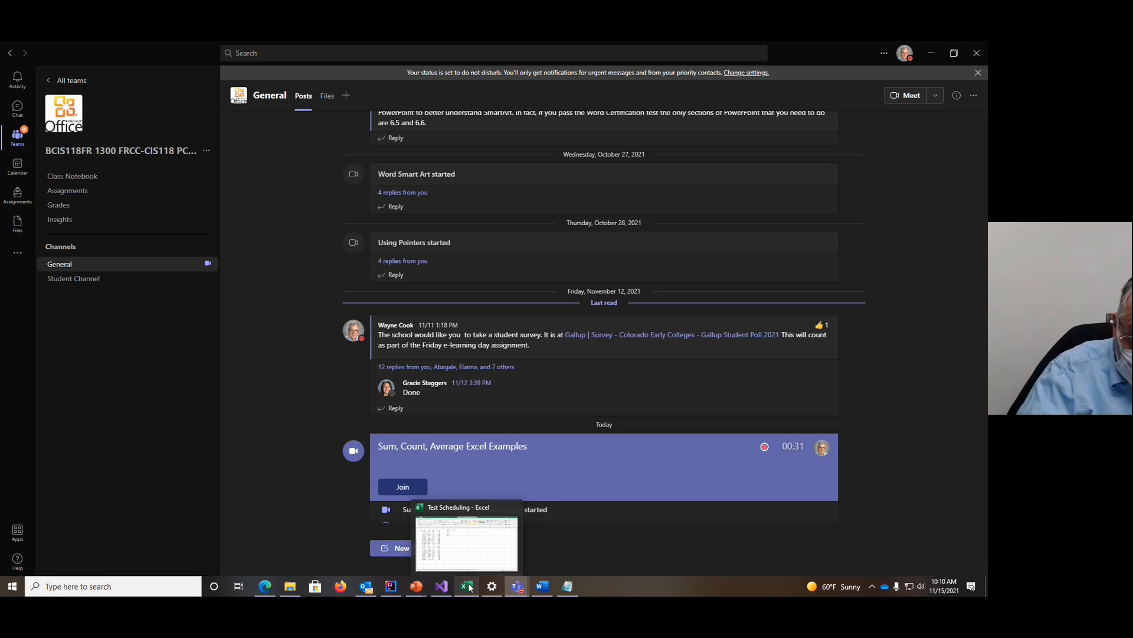
{"action": "left_click", "coordinate": [467, 589]}
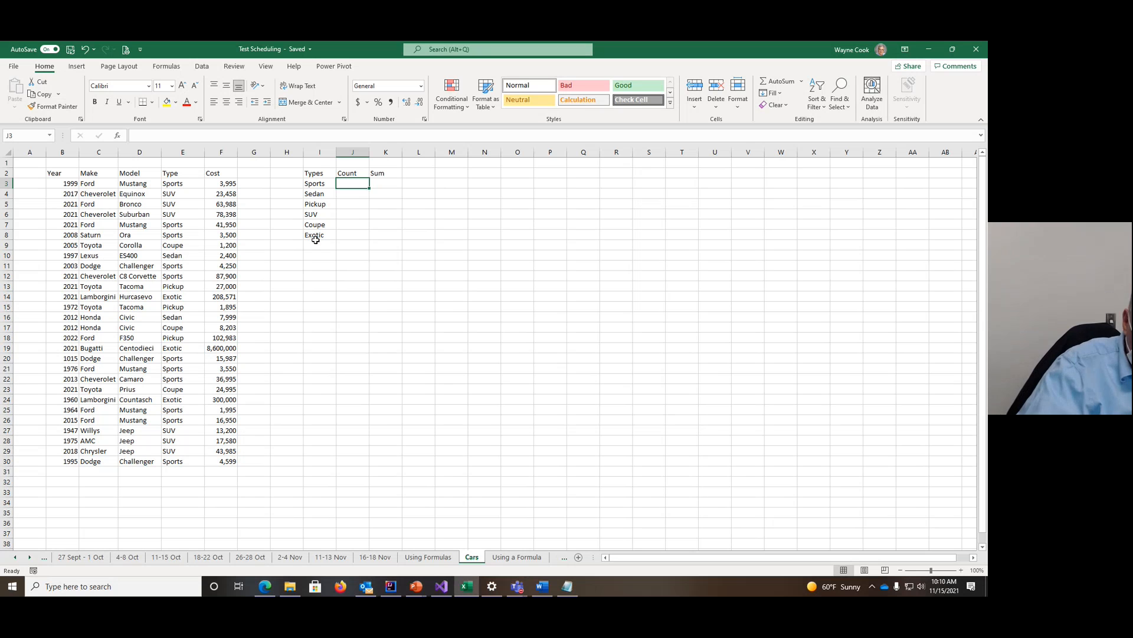
{"action": "left_click", "coordinate": [420, 172]}
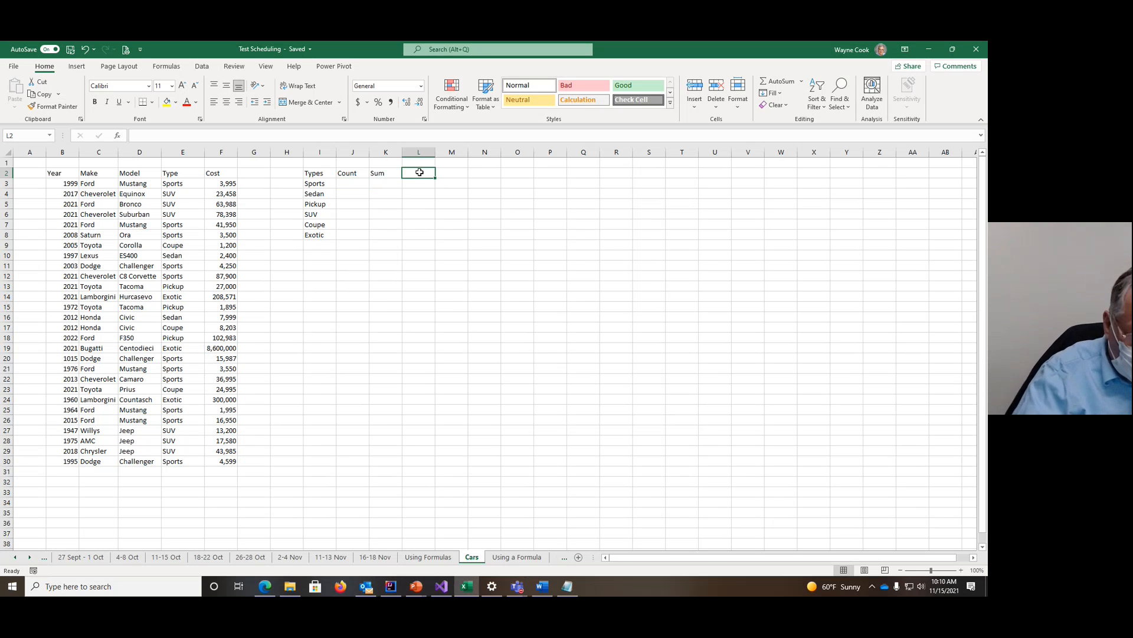
{"action": "type", "text": "Average"}
{"action": "key", "text": "Tab"}
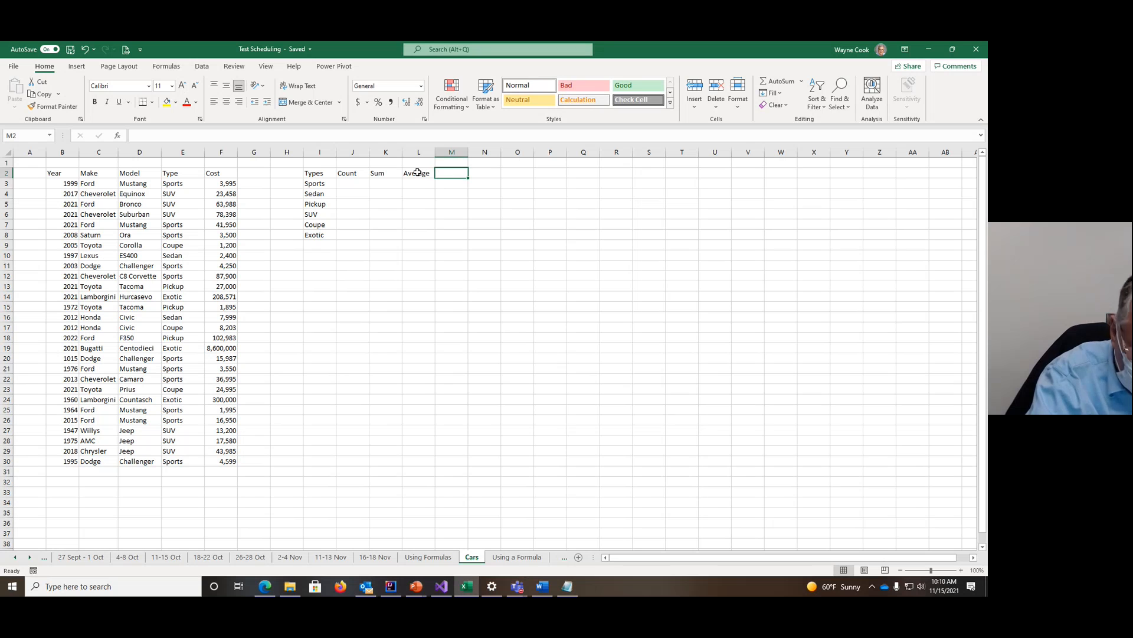
{"action": "type", "text": "Max"}
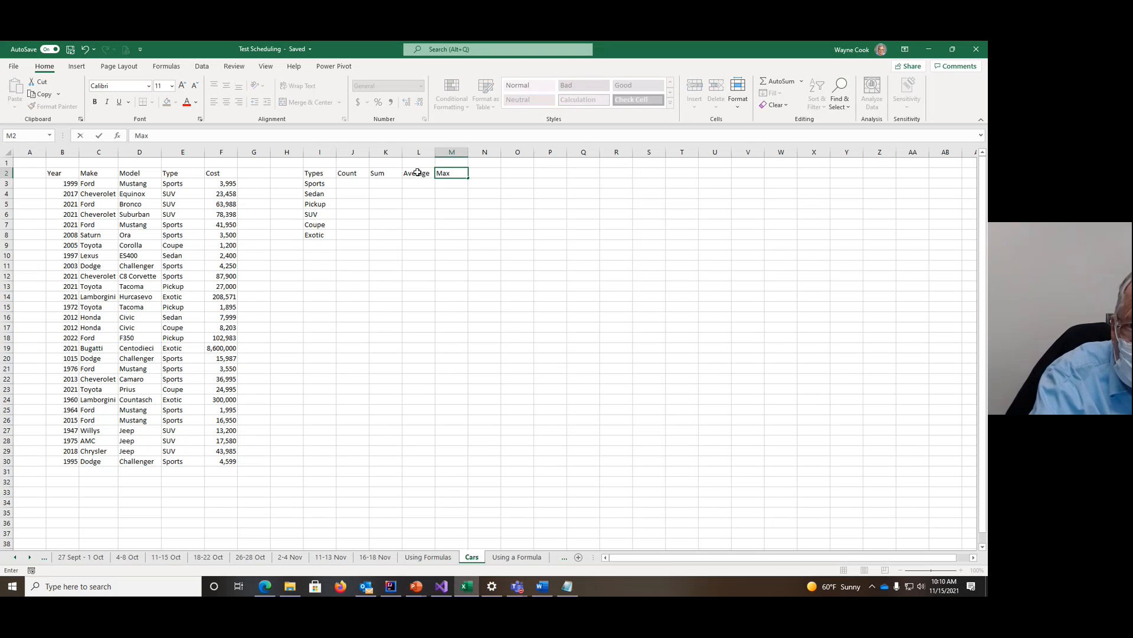
{"action": "key", "text": "Tab"}
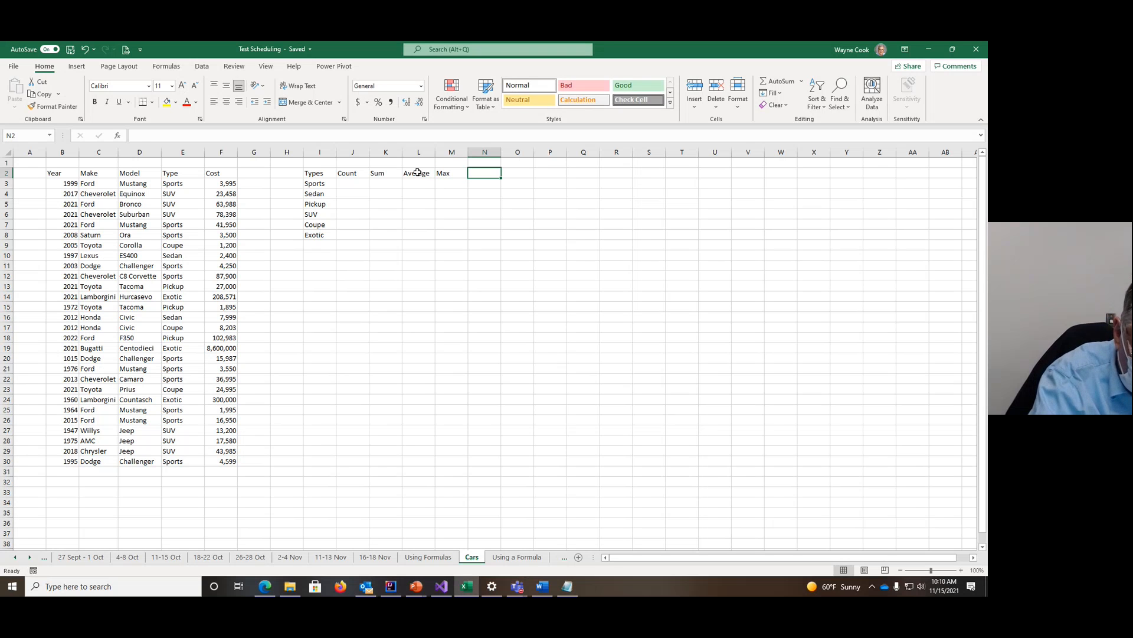
{"action": "type", "text": "Min"}
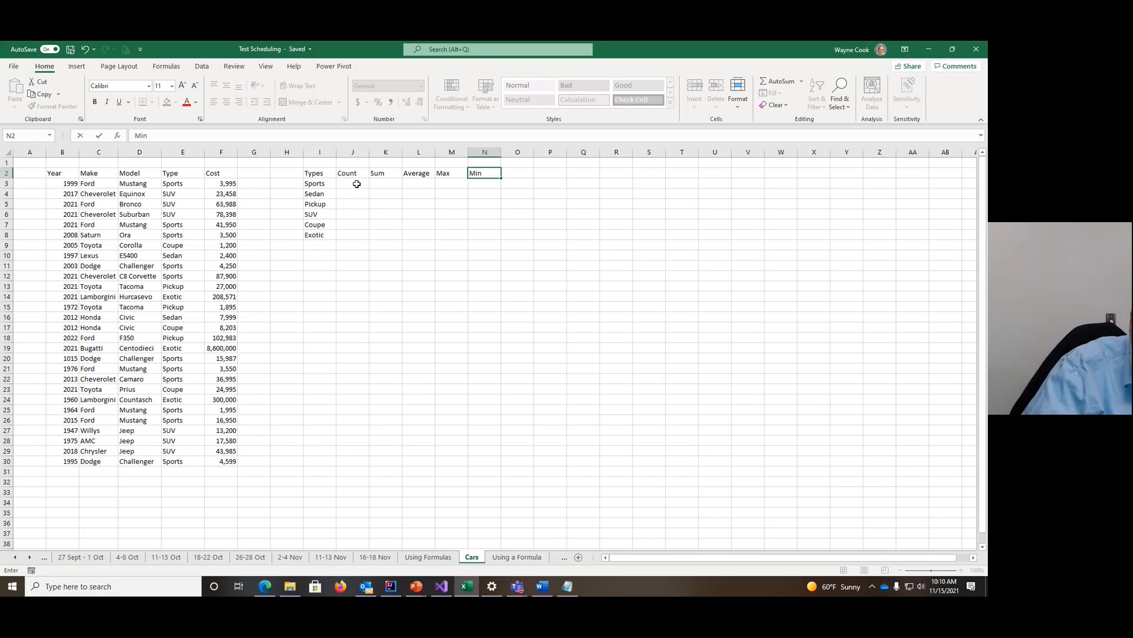
{"action": "left_click", "coordinate": [325, 184]}
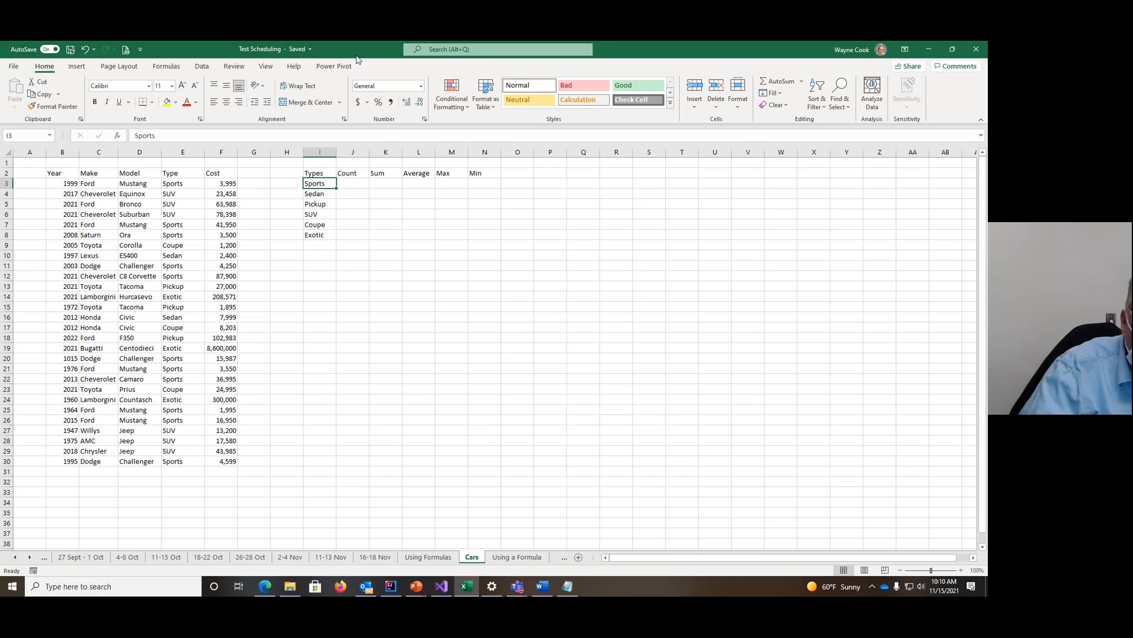
Step: Review the data validation settings of the first Type cell, E3, and close them with the settings kept
{"action": "left_click", "coordinate": [203, 66]}
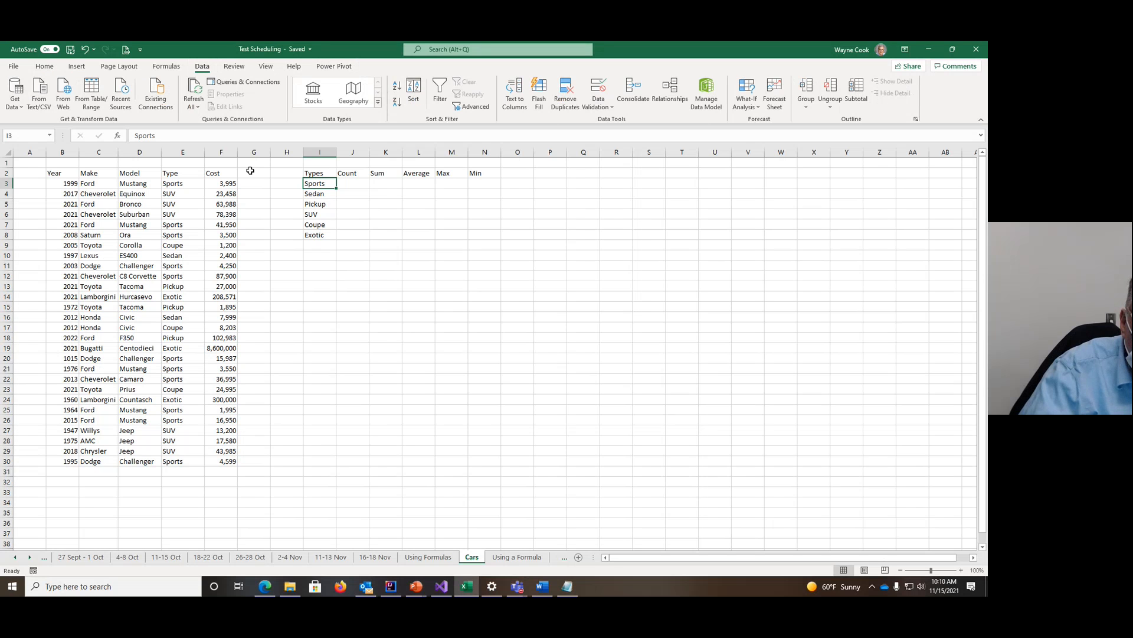
{"action": "left_click", "coordinate": [182, 185]}
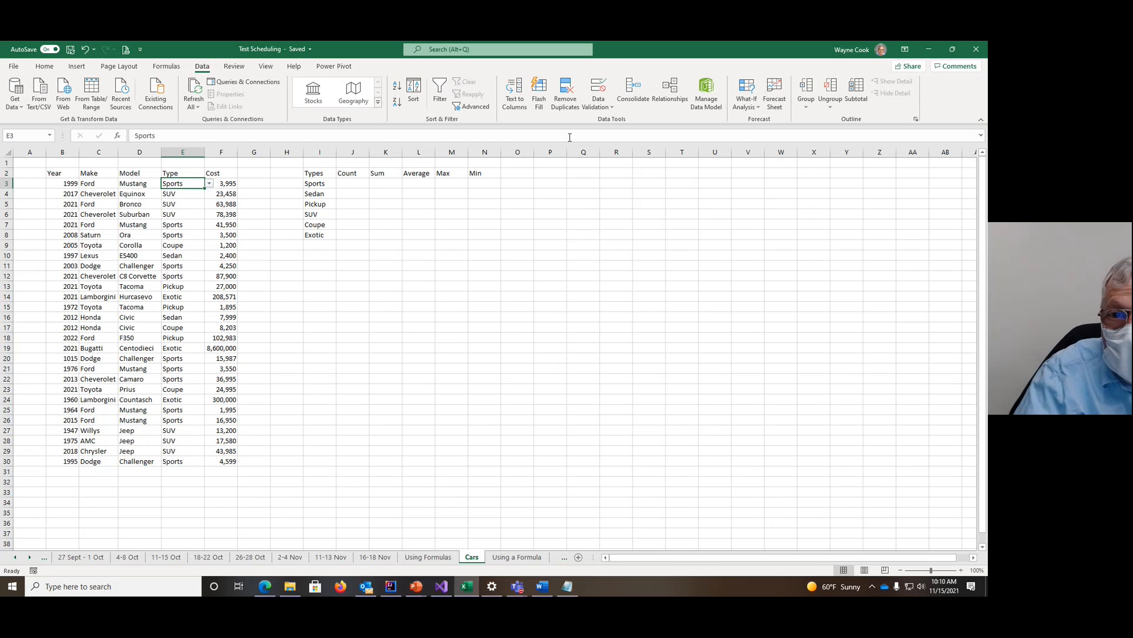
{"action": "left_click", "coordinate": [612, 108]}
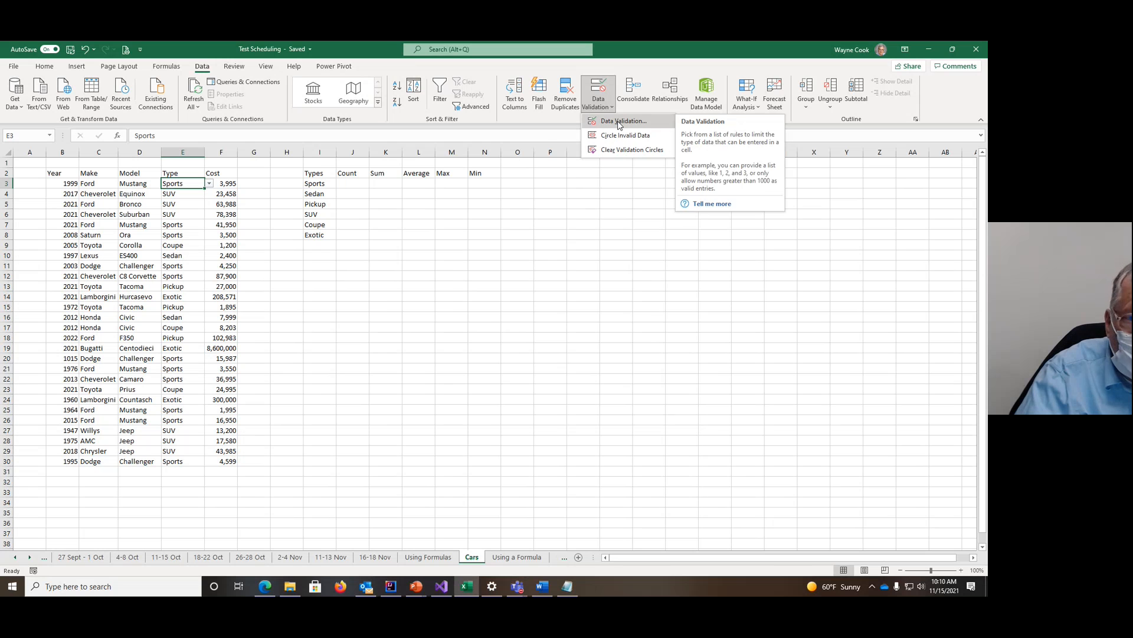
{"action": "left_click", "coordinate": [621, 121]}
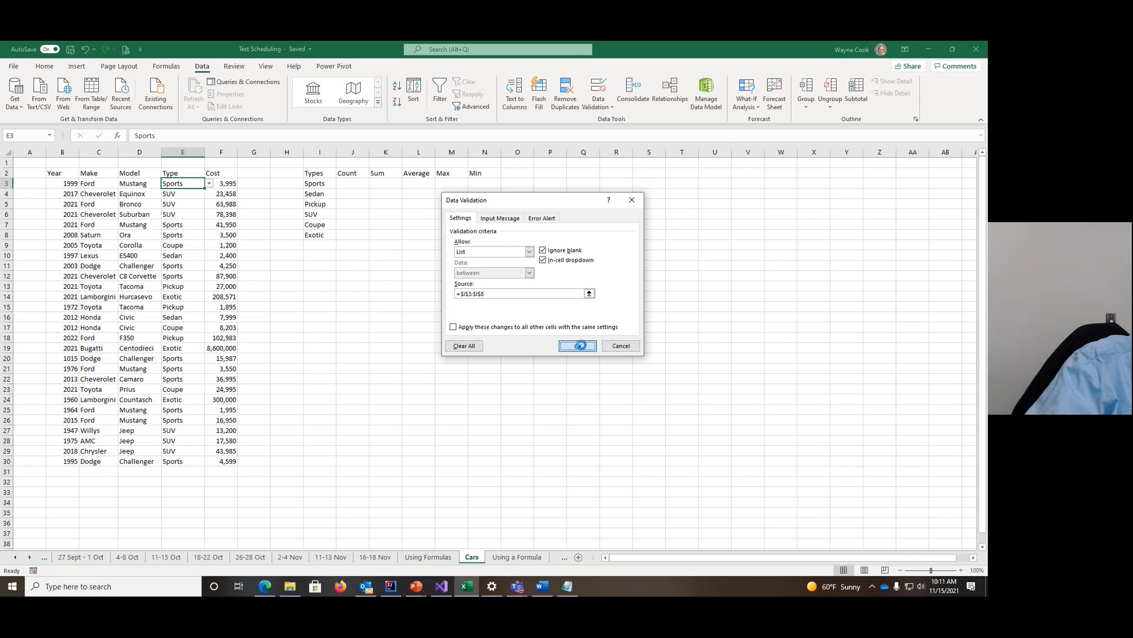
{"action": "left_click", "coordinate": [578, 346]}
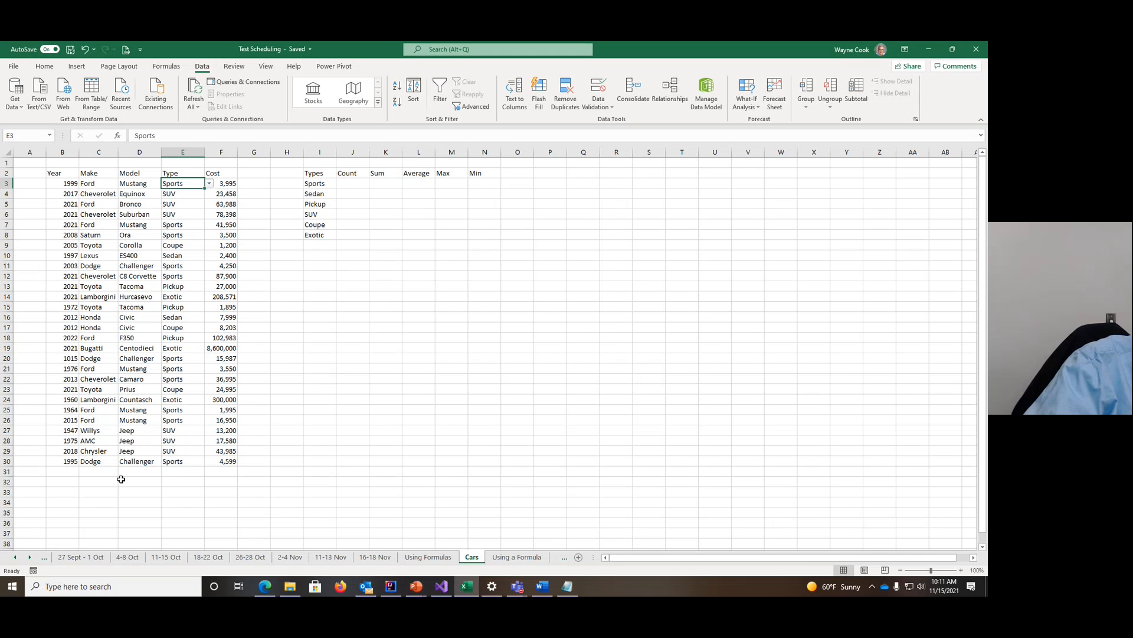
Step: Add a car record in row 31 with year 2007, make Dodge, model Challenger, type Sports and cost 18998
{"action": "left_click", "coordinate": [70, 471]}
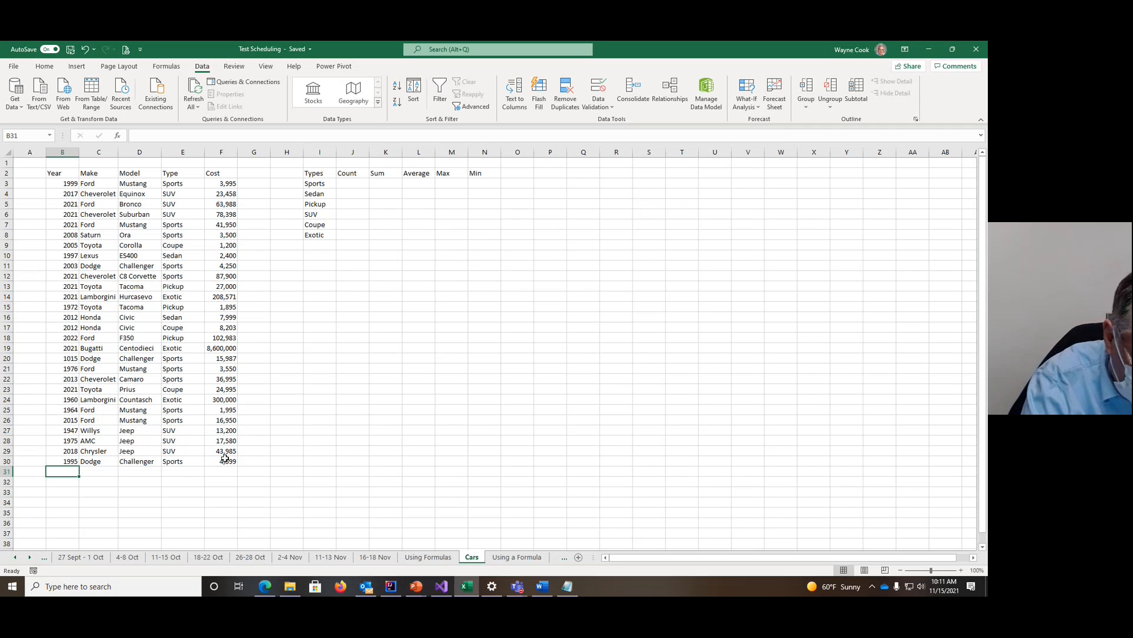
{"action": "type", "text": "2"}
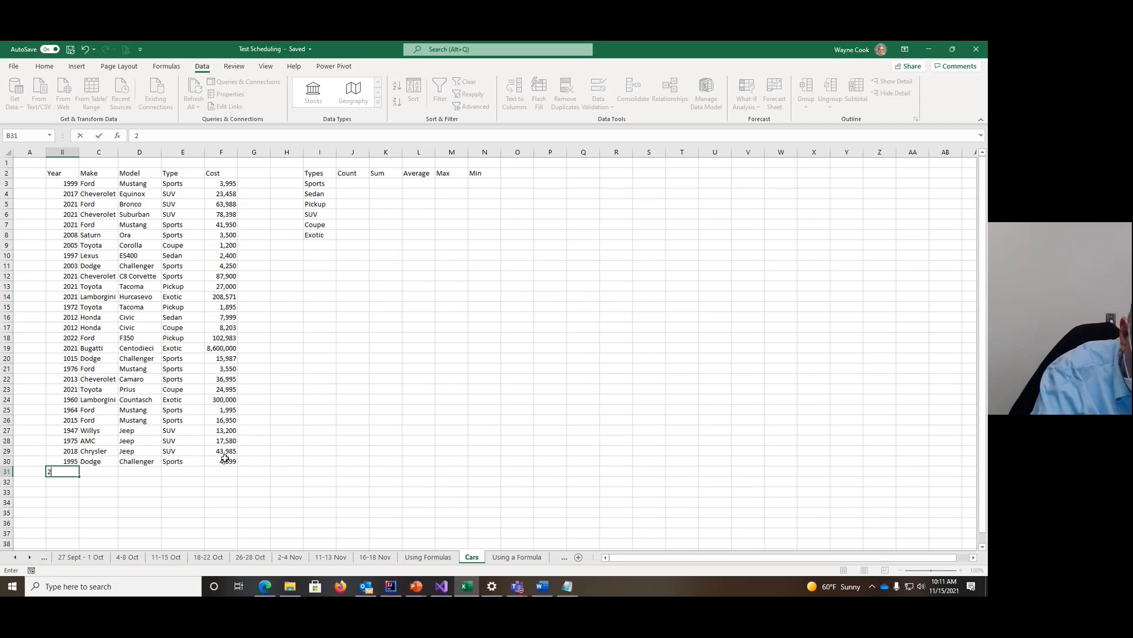
{"action": "type", "text": "007"}
{"action": "key", "text": "Tab"}
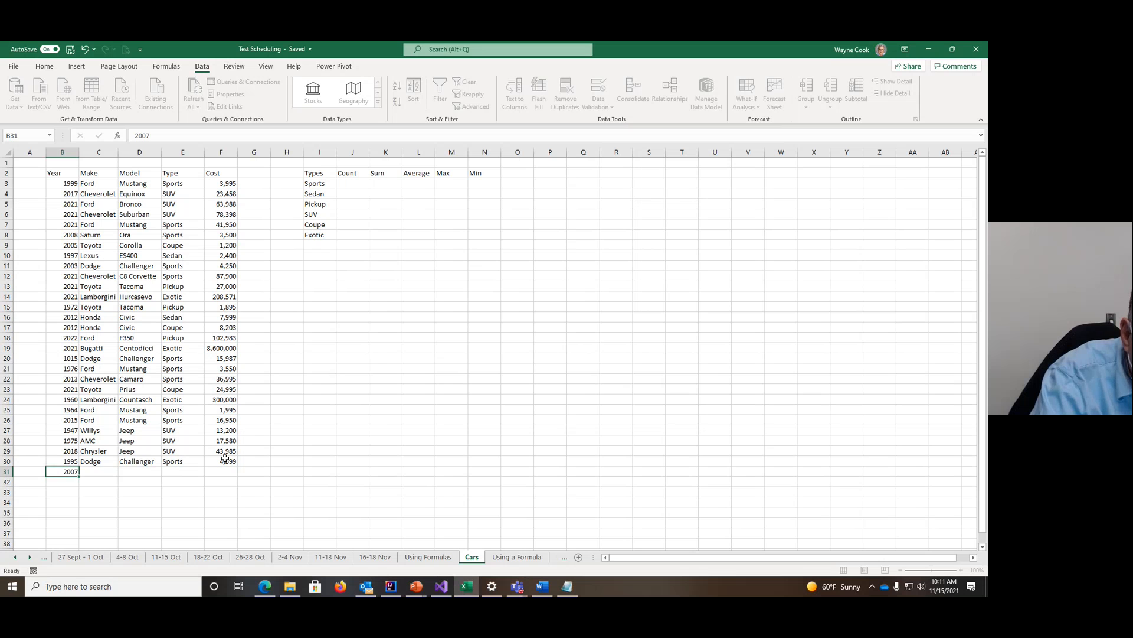
{"action": "type", "text": "Dodge"}
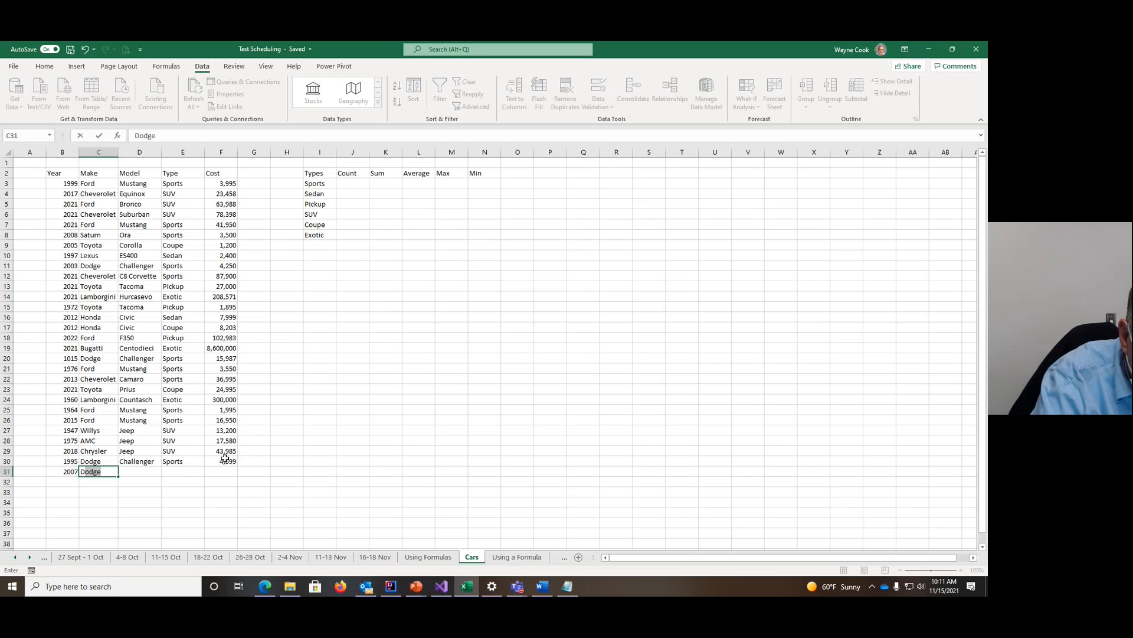
{"action": "key", "text": "Tab"}
{"action": "type", "text": "C"}
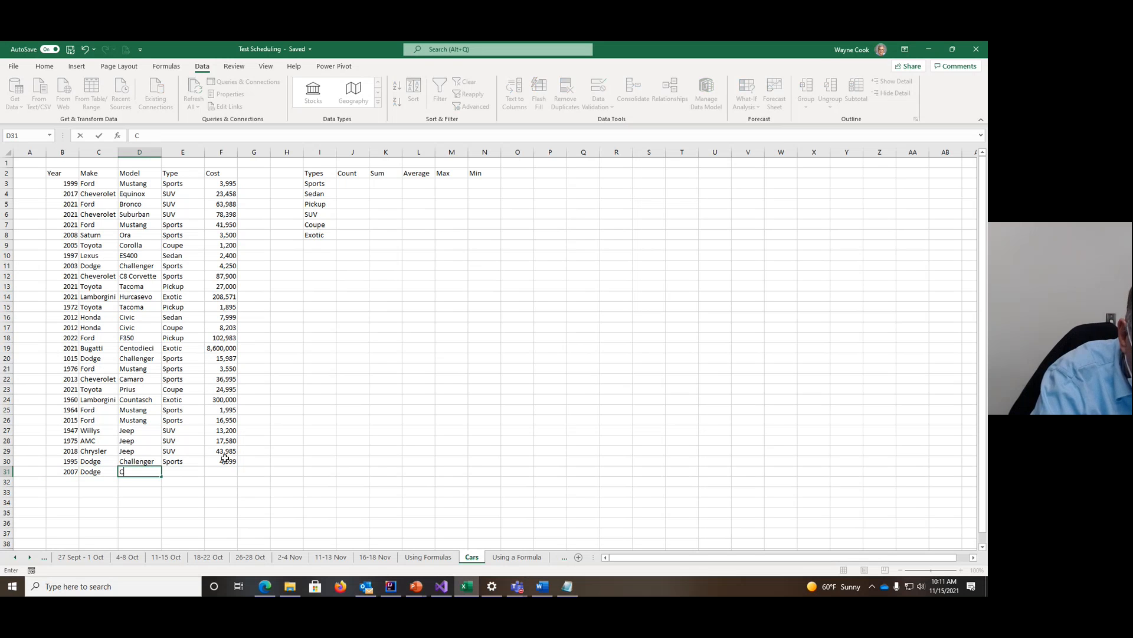
{"action": "type", "text": "hallenger"}
{"action": "key", "text": "Tab"}
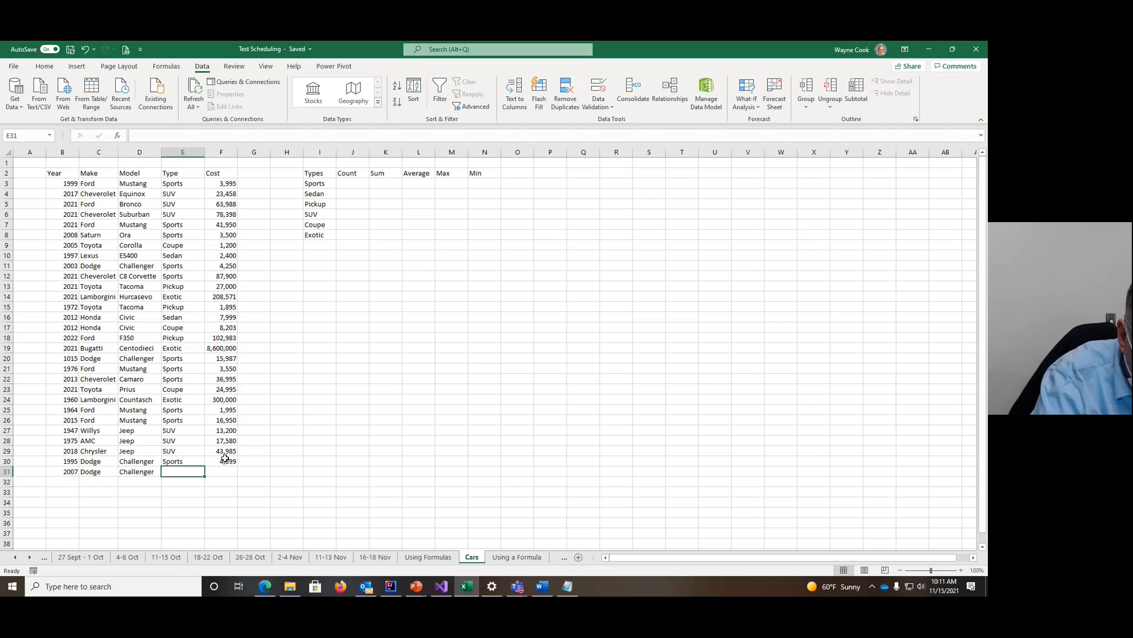
{"action": "type", "text": "S"}
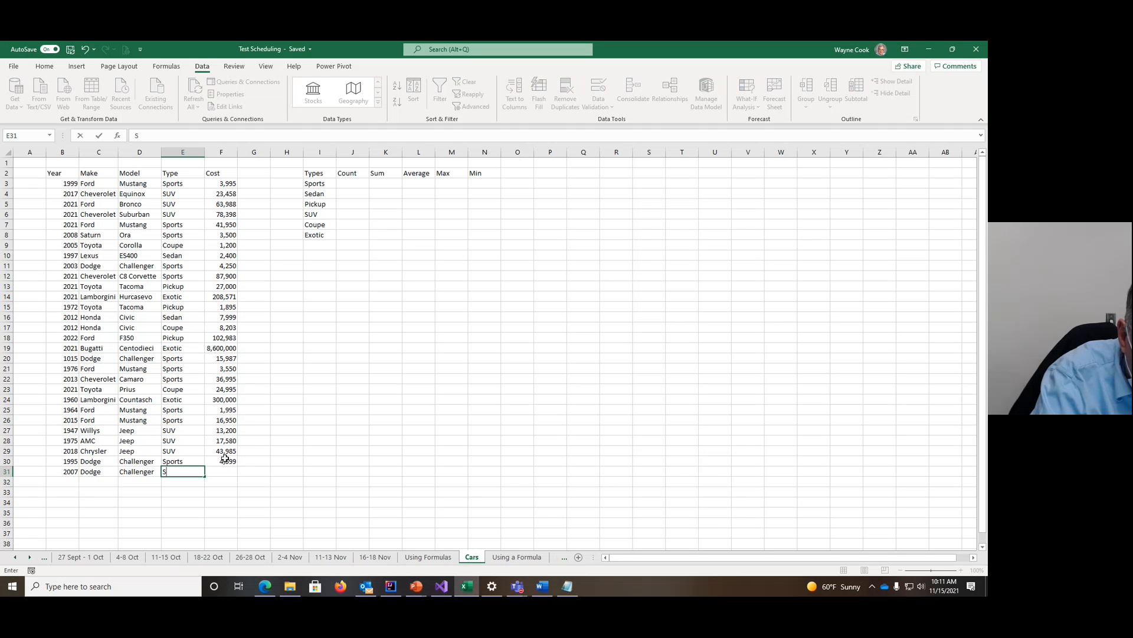
{"action": "type", "text": "ports"}
{"action": "key", "text": "Tab"}
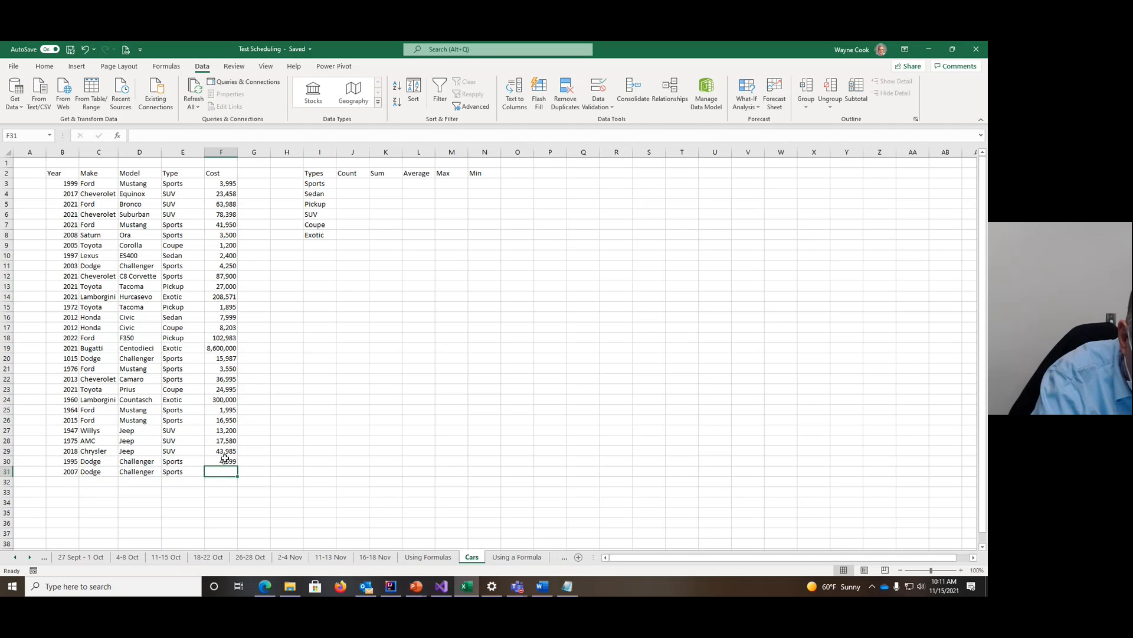
{"action": "type", "text": "18"}
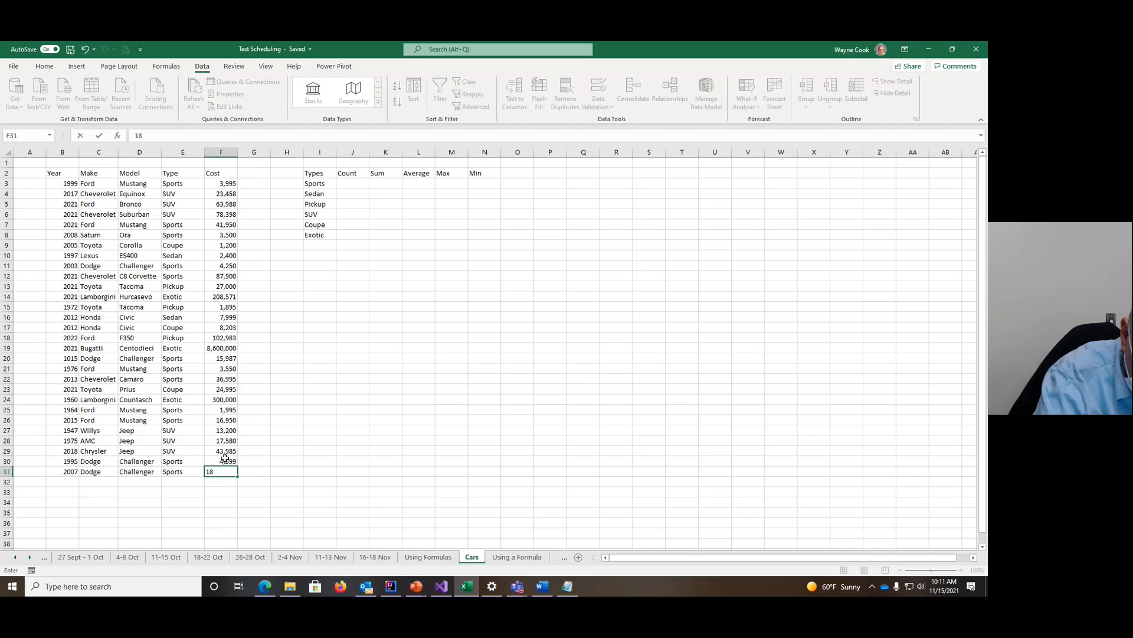
{"action": "type", "text": "998"}
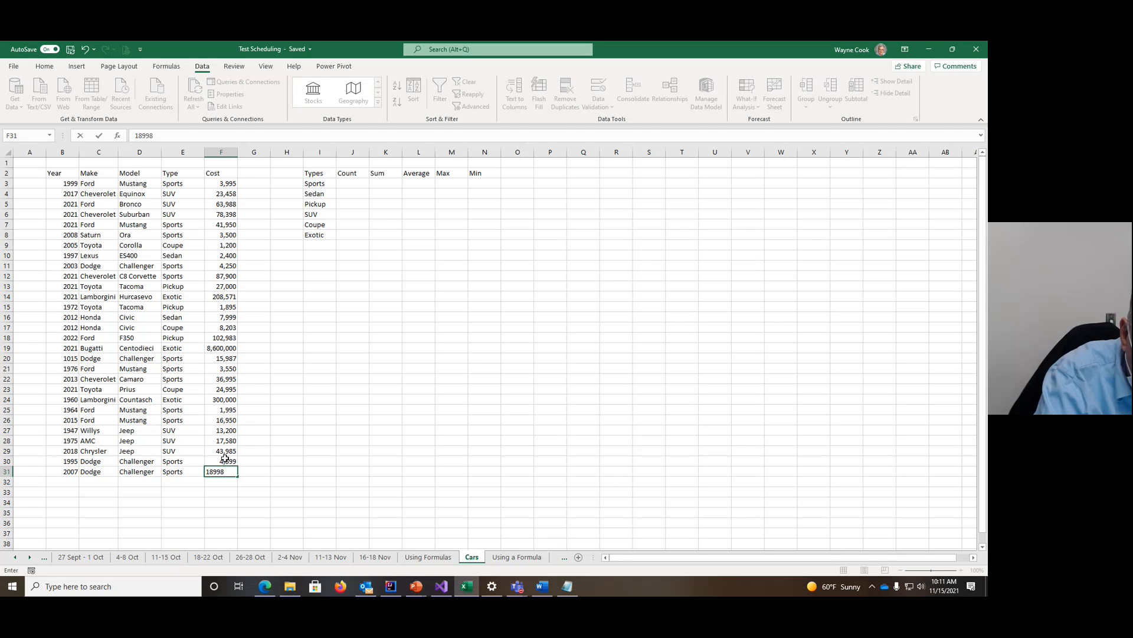
{"action": "key", "text": "Return"}
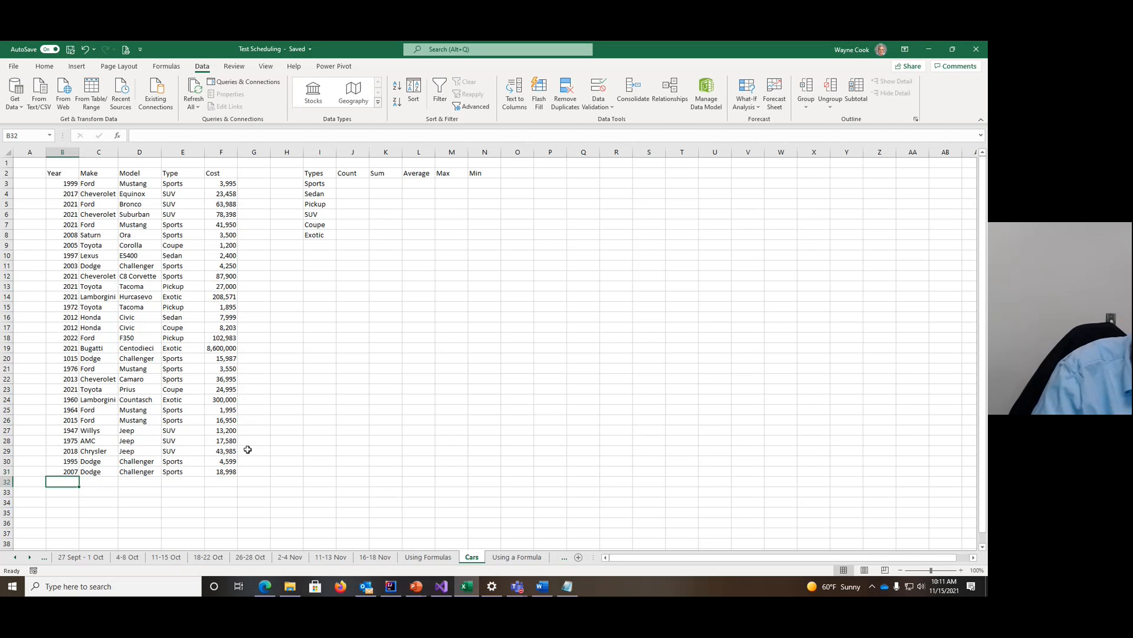
Step: Check cells throughout the Type column, from E3 down to E31, for the validation drop-down list
{"action": "left_click", "coordinate": [183, 472]}
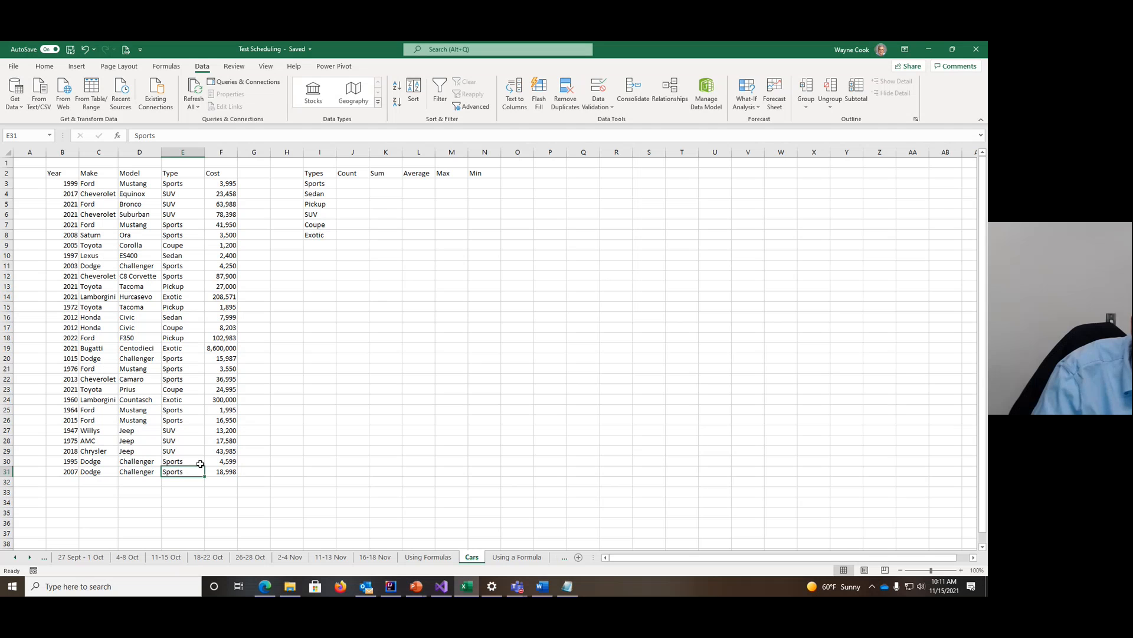
{"action": "left_click", "coordinate": [201, 461]}
{"action": "left_click", "coordinate": [201, 452]}
{"action": "left_click", "coordinate": [206, 185]}
{"action": "left_click_drag", "start_coordinate": [206, 185], "coordinate": [211, 196]}
{"action": "left_click", "coordinate": [393, 422]}
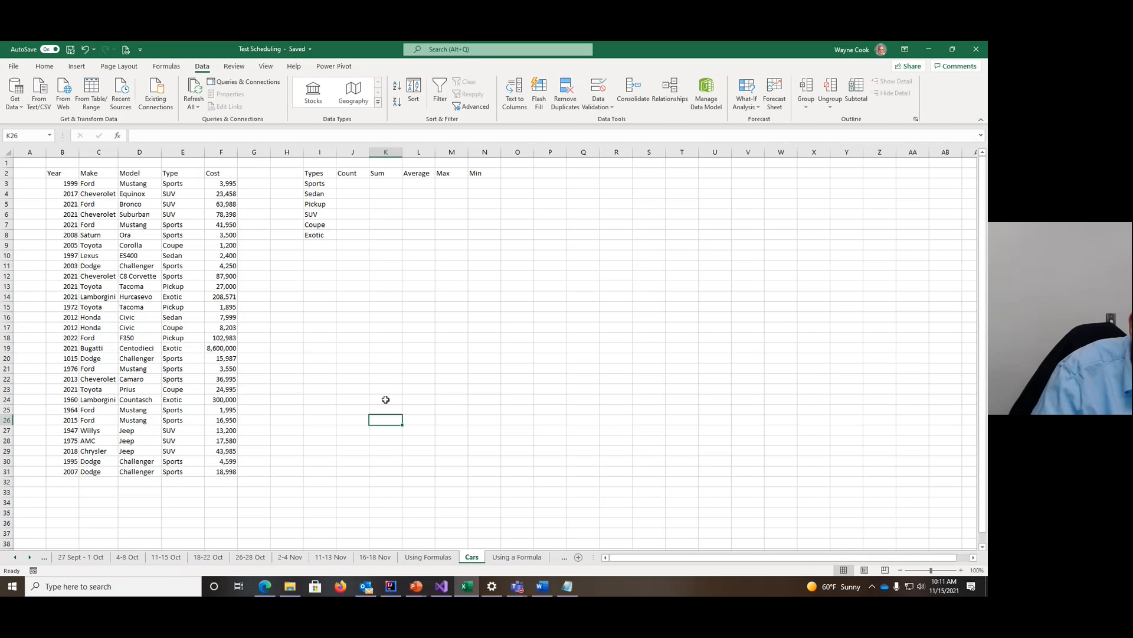
{"action": "left_click", "coordinate": [185, 184]}
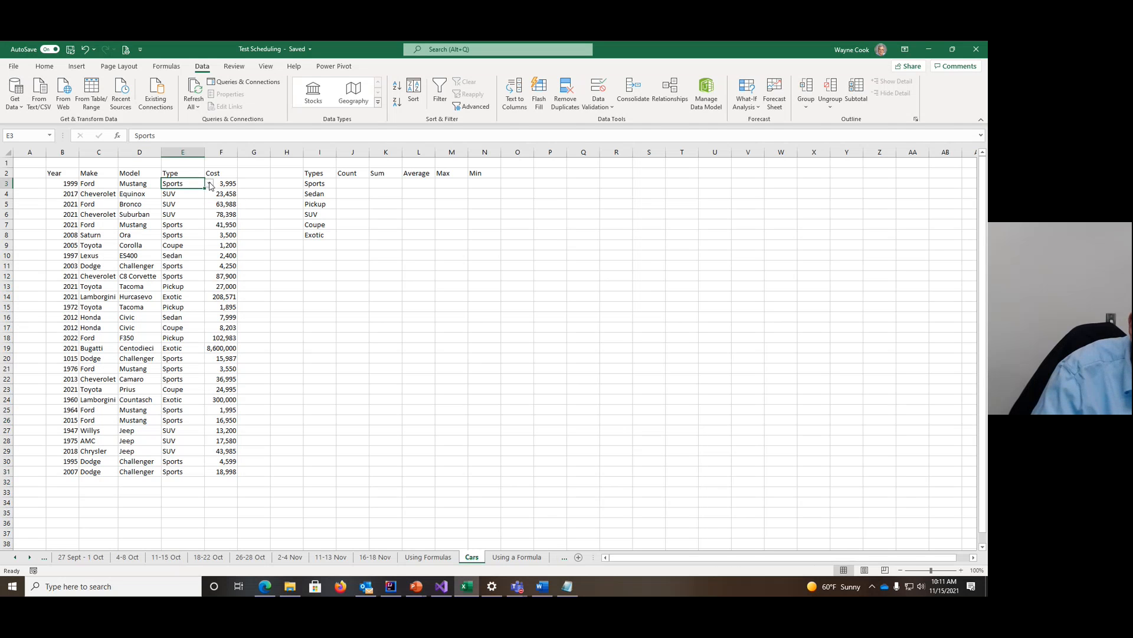
{"action": "left_click", "coordinate": [210, 185]}
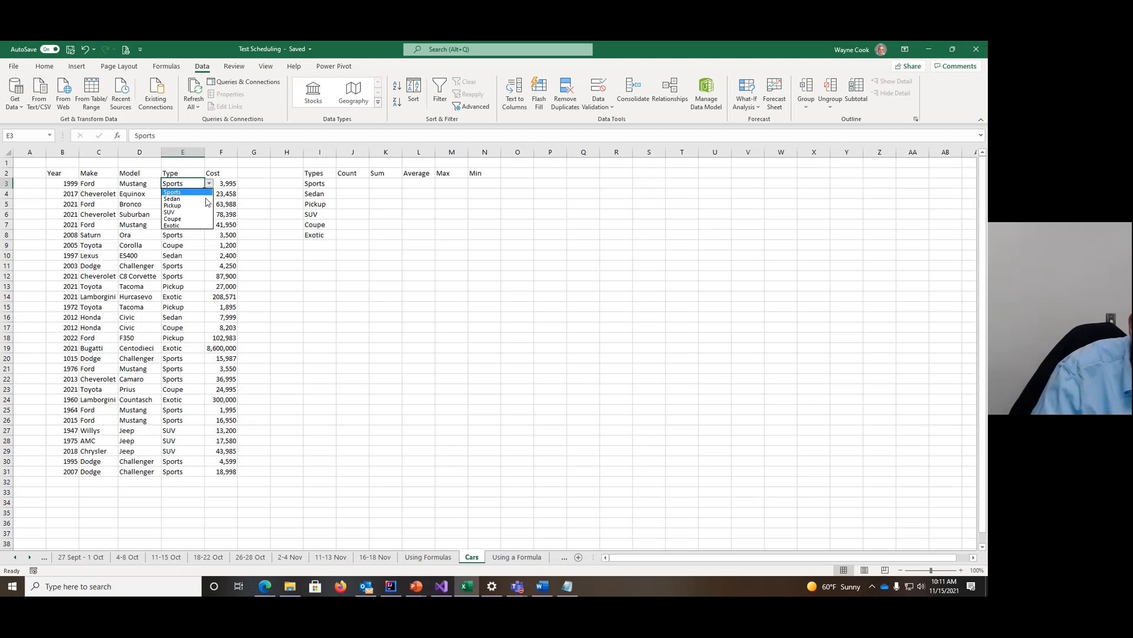
{"action": "left_click", "coordinate": [195, 234]}
{"action": "left_click", "coordinate": [197, 235]}
{"action": "left_click", "coordinate": [195, 247]}
{"action": "left_click", "coordinate": [196, 256]}
{"action": "left_click", "coordinate": [196, 267]}
{"action": "left_click", "coordinate": [199, 331]}
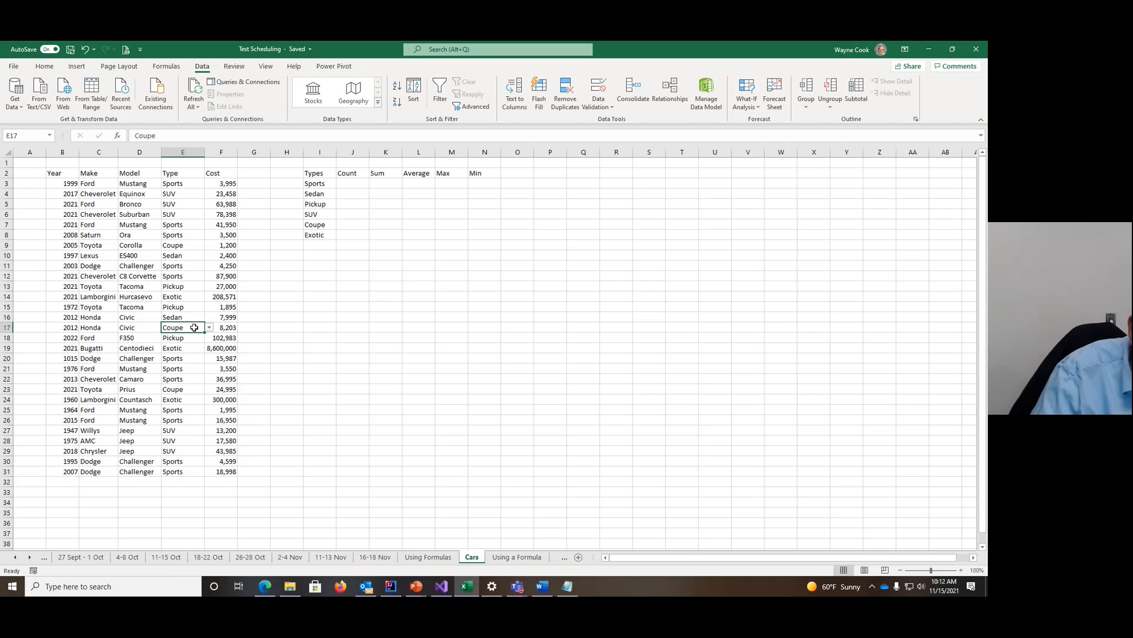
{"action": "left_click", "coordinate": [188, 339]}
{"action": "left_click", "coordinate": [189, 349]}
{"action": "left_click", "coordinate": [192, 359]}
{"action": "left_click", "coordinate": [201, 347]}
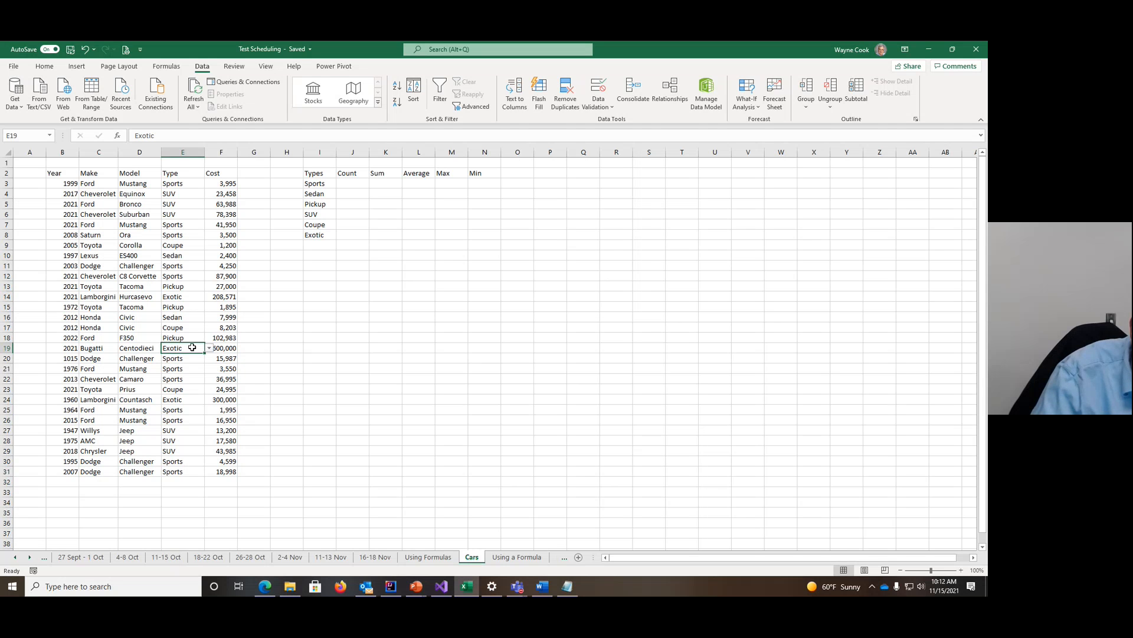
Step: Extend the list data validation with source =$I$3:$I$8 to Type cells E19:E31
{"action": "left_click_drag", "start_coordinate": [192, 348], "coordinate": [184, 470]}
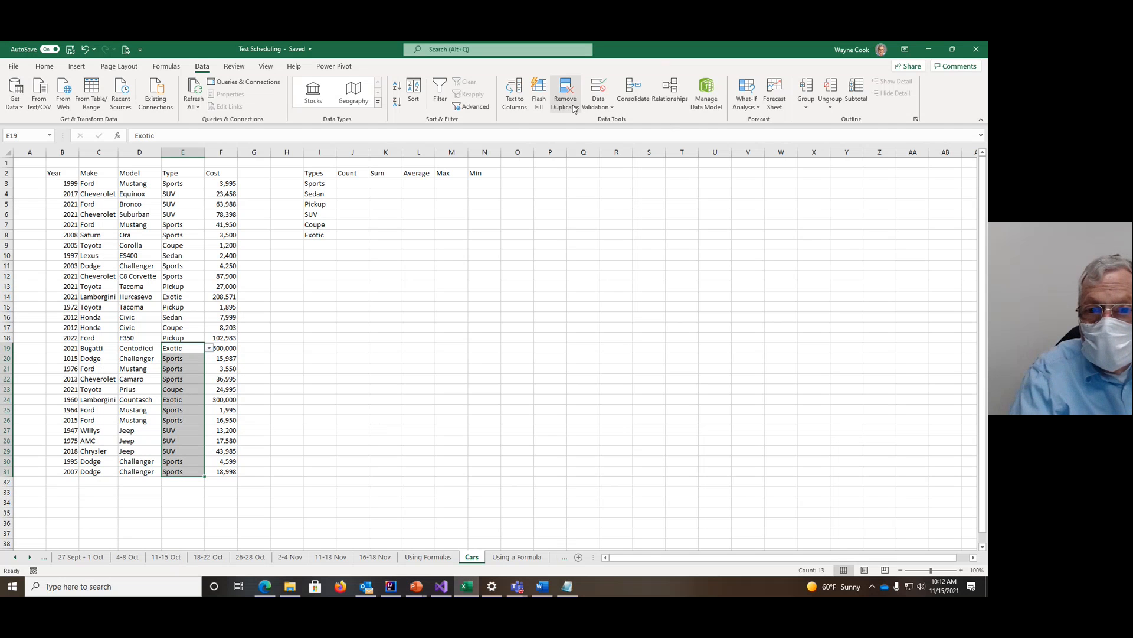
{"action": "left_click", "coordinate": [600, 104]}
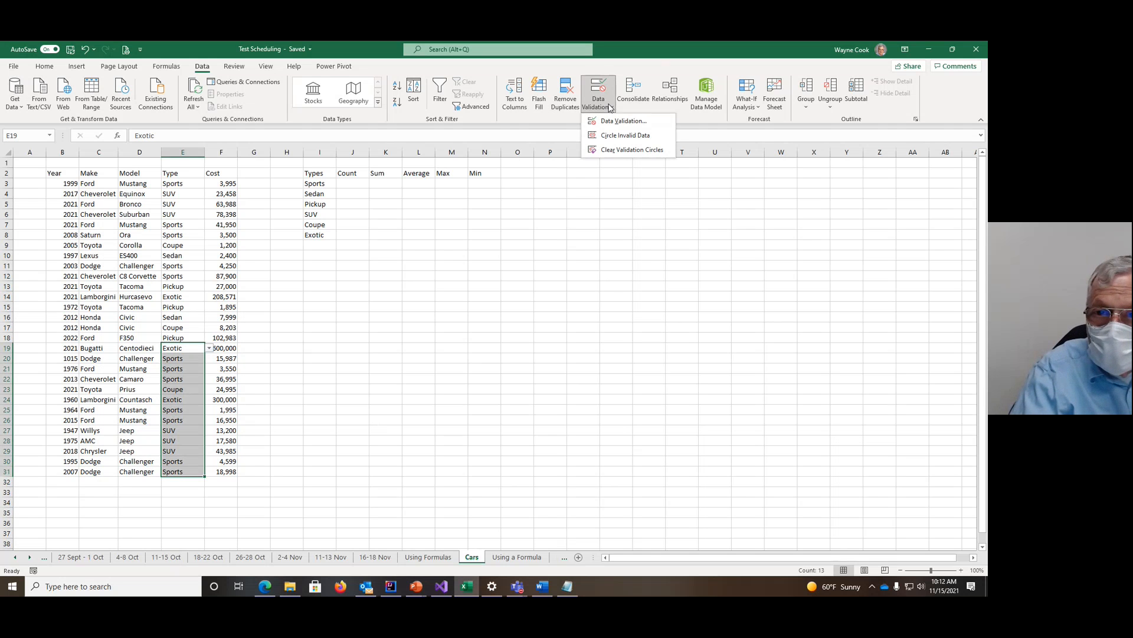
{"action": "left_click", "coordinate": [616, 121]}
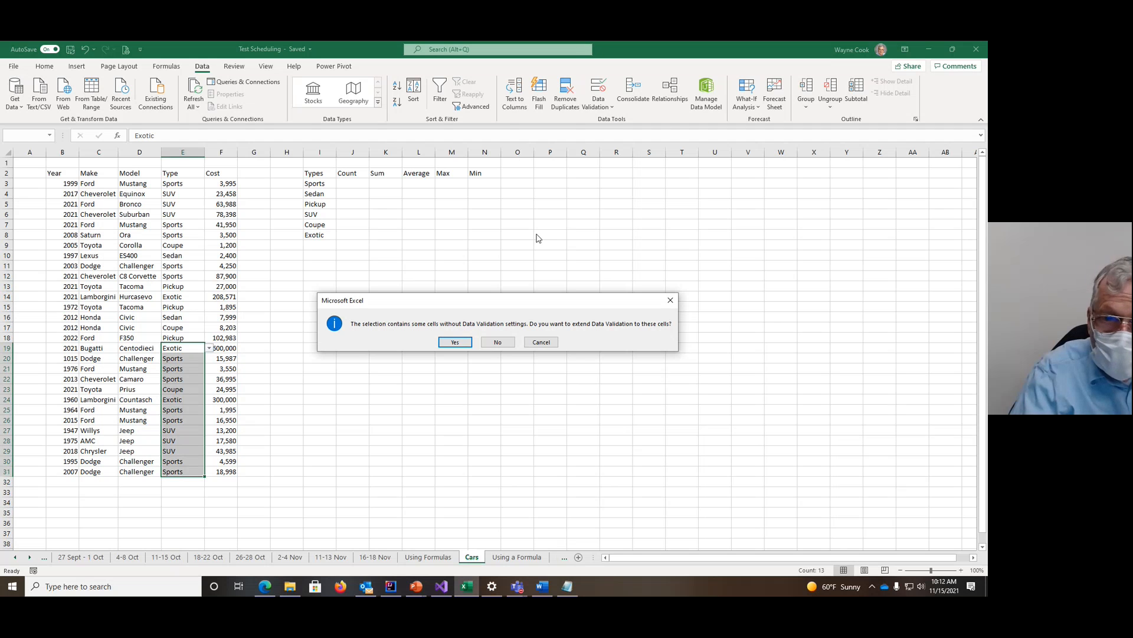
{"action": "left_click", "coordinate": [459, 346]}
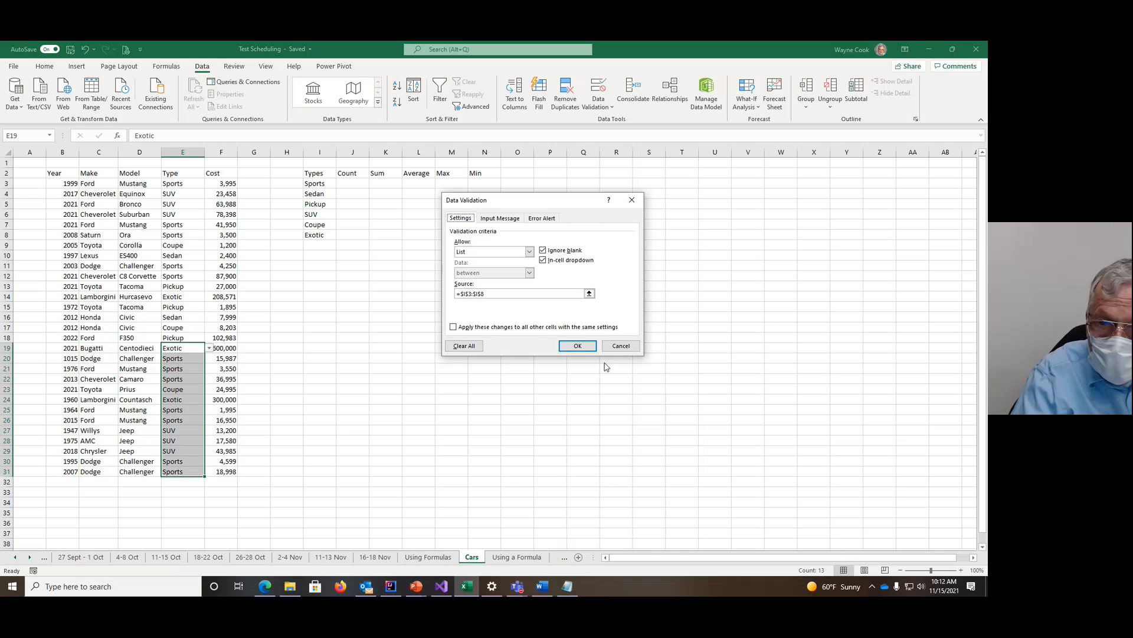
{"action": "left_click", "coordinate": [582, 348]}
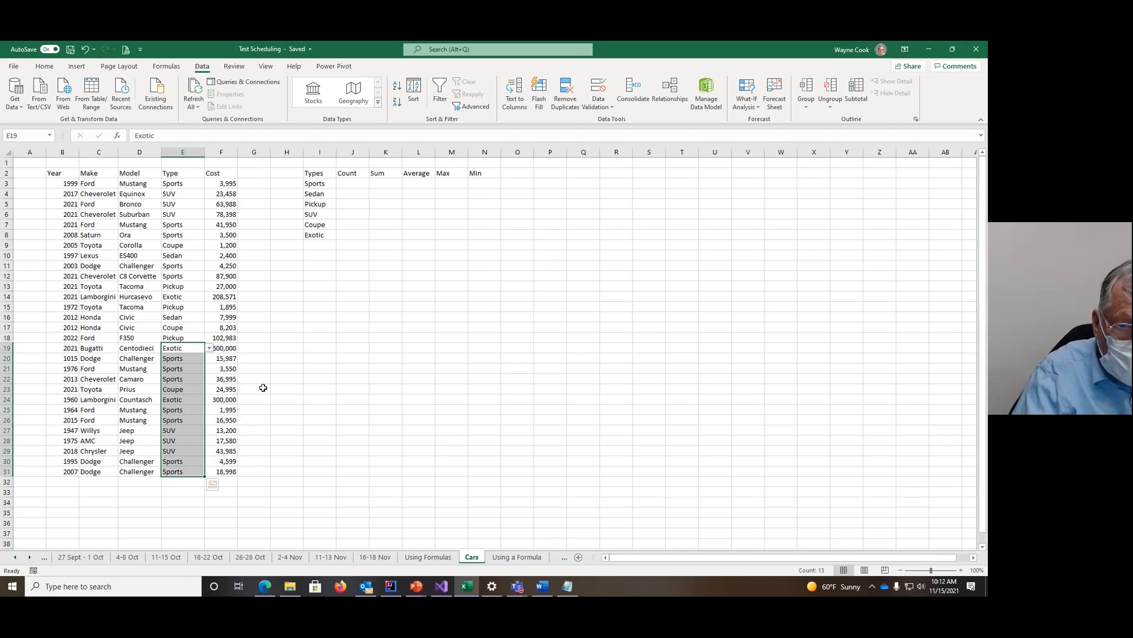
Step: Check Type cells E27, E30 and E31 for the validation drop-down list
{"action": "left_click", "coordinate": [191, 430]}
{"action": "left_click", "coordinate": [187, 462]}
{"action": "left_click", "coordinate": [186, 475]}
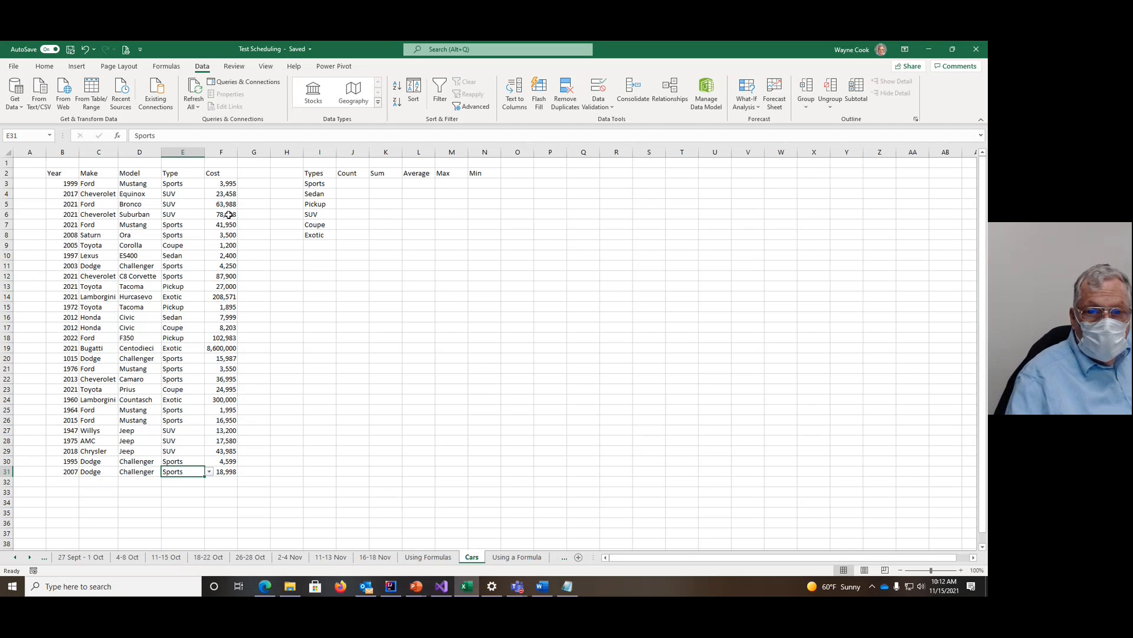
Step: Insert a COUNTIF function in the Sports count cell J3 with range E3:E31 and criteria I3
{"action": "left_click", "coordinate": [313, 255]}
{"action": "left_click", "coordinate": [348, 184]}
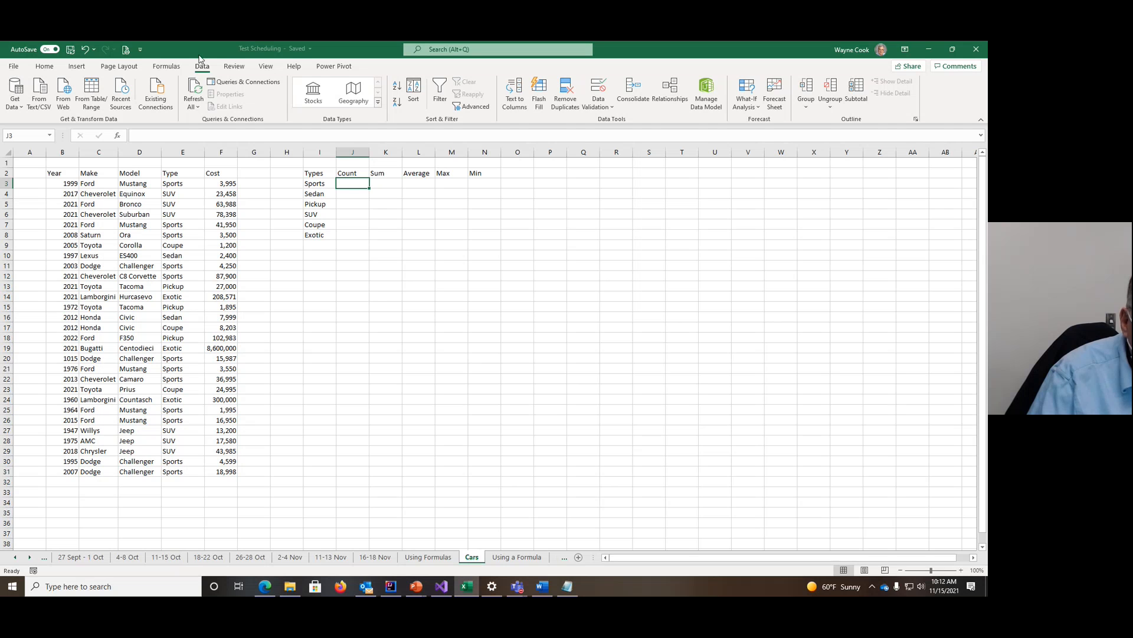
{"action": "left_click", "coordinate": [167, 67]}
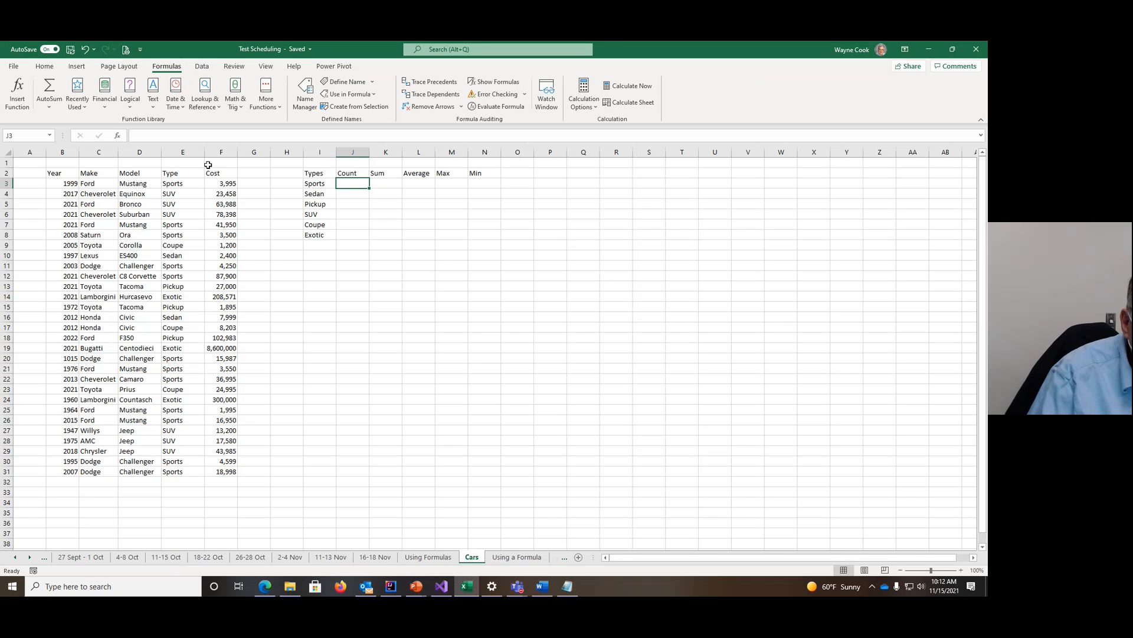
{"action": "left_click", "coordinate": [19, 93]}
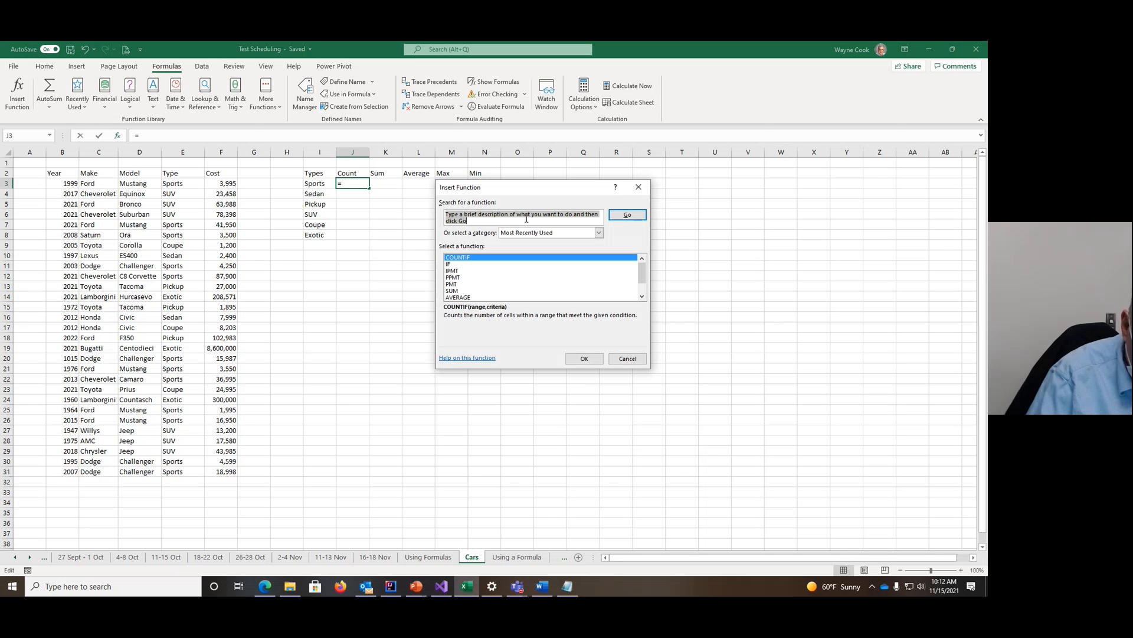
{"action": "type", "text": "countif"}
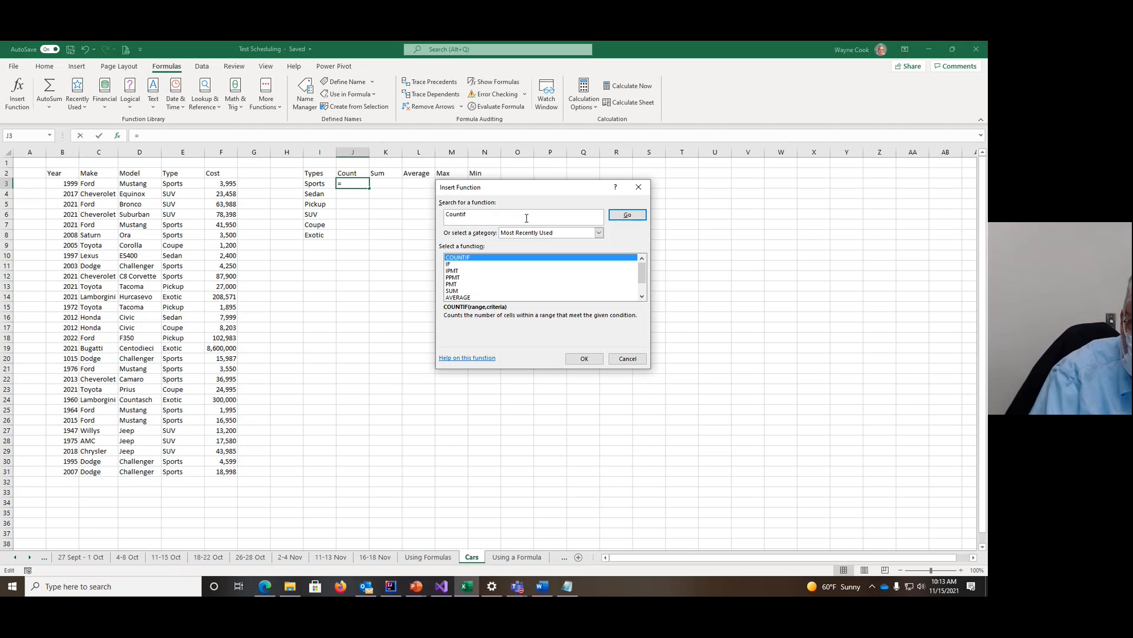
{"action": "double_click", "coordinate": [470, 258]}
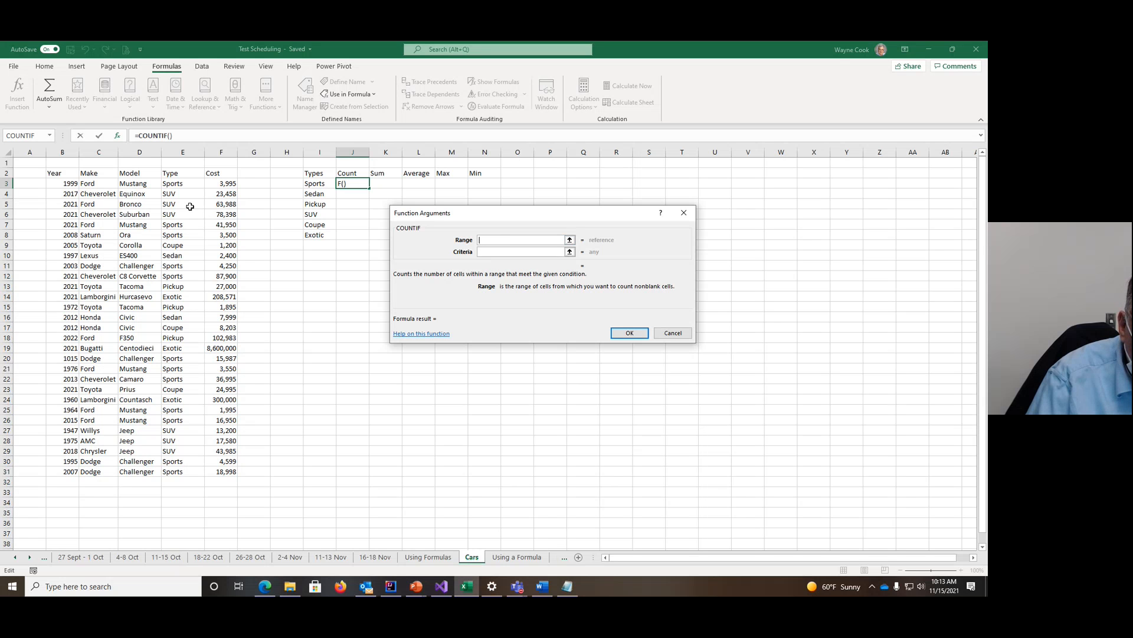
{"action": "left_click_drag", "start_coordinate": [174, 184], "coordinate": [167, 471]}
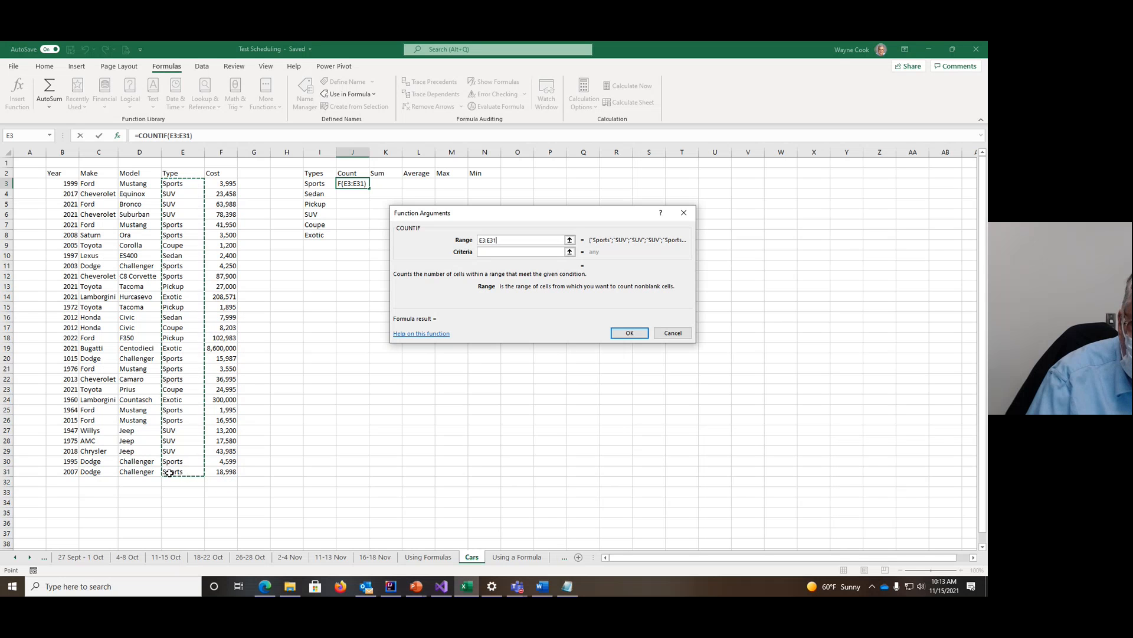
{"action": "left_click", "coordinate": [517, 252]}
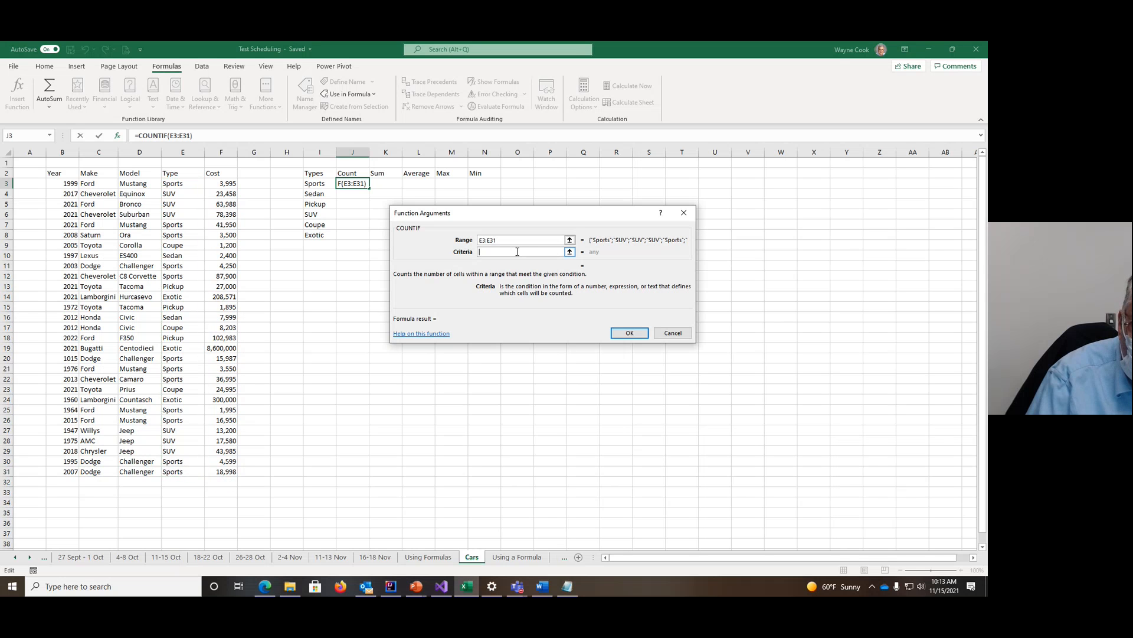
{"action": "left_click", "coordinate": [314, 184]}
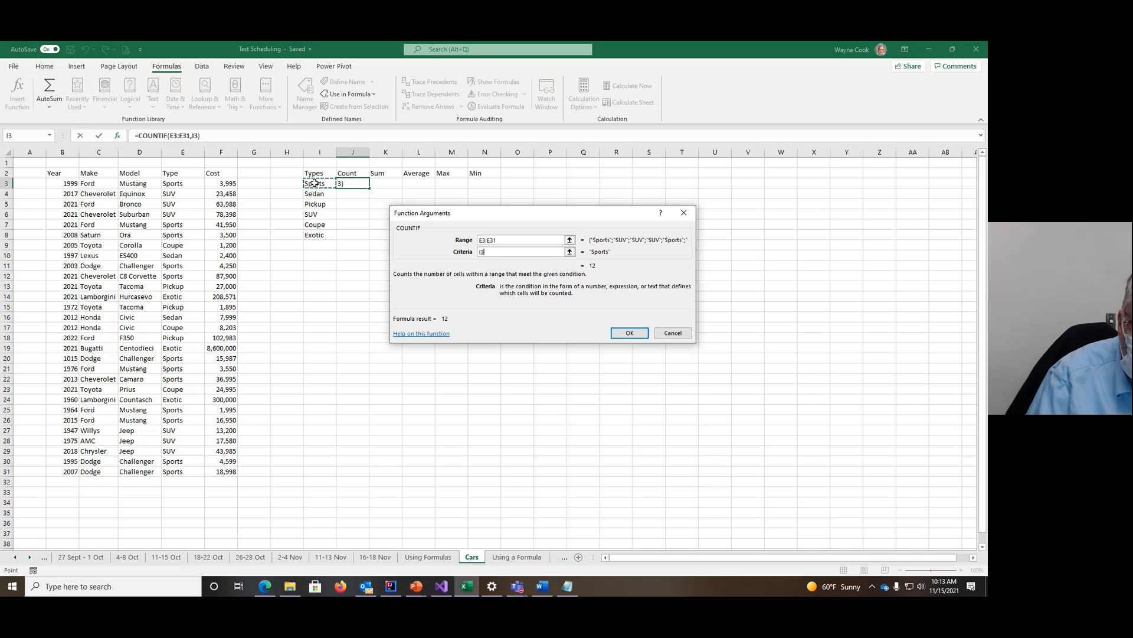
Step: Make the COUNTIF range absolute as $E$3:$E$31 and fill the formula from J3 down to J8
{"action": "left_click", "coordinate": [488, 241]}
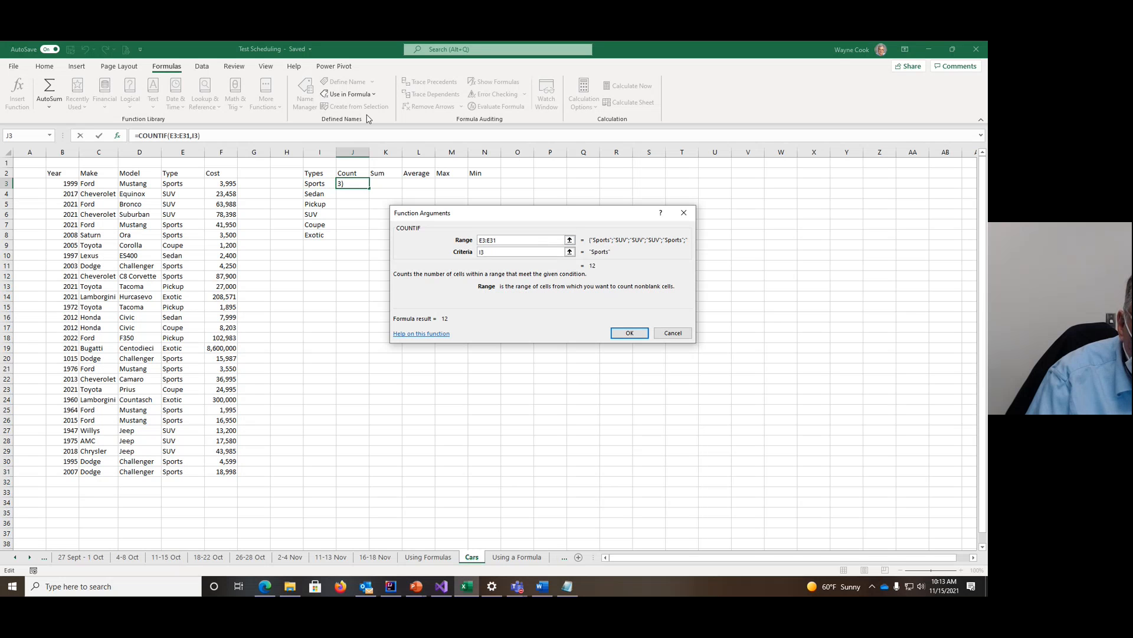
{"action": "key", "text": "F4"}
{"action": "left_click", "coordinate": [482, 240]}
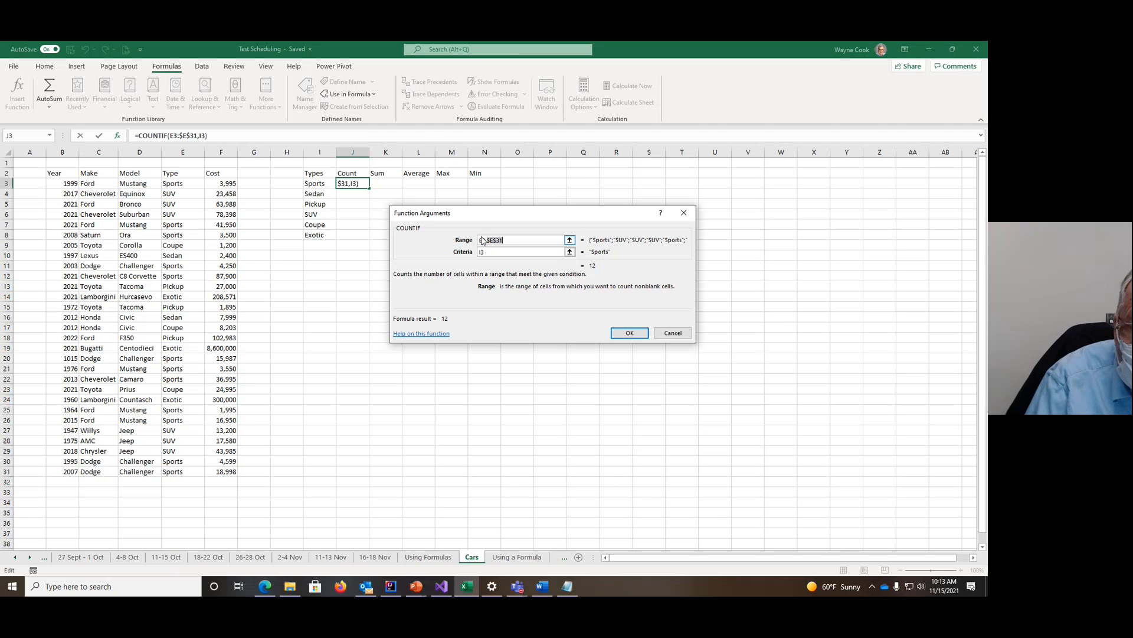
{"action": "key", "text": "F4"}
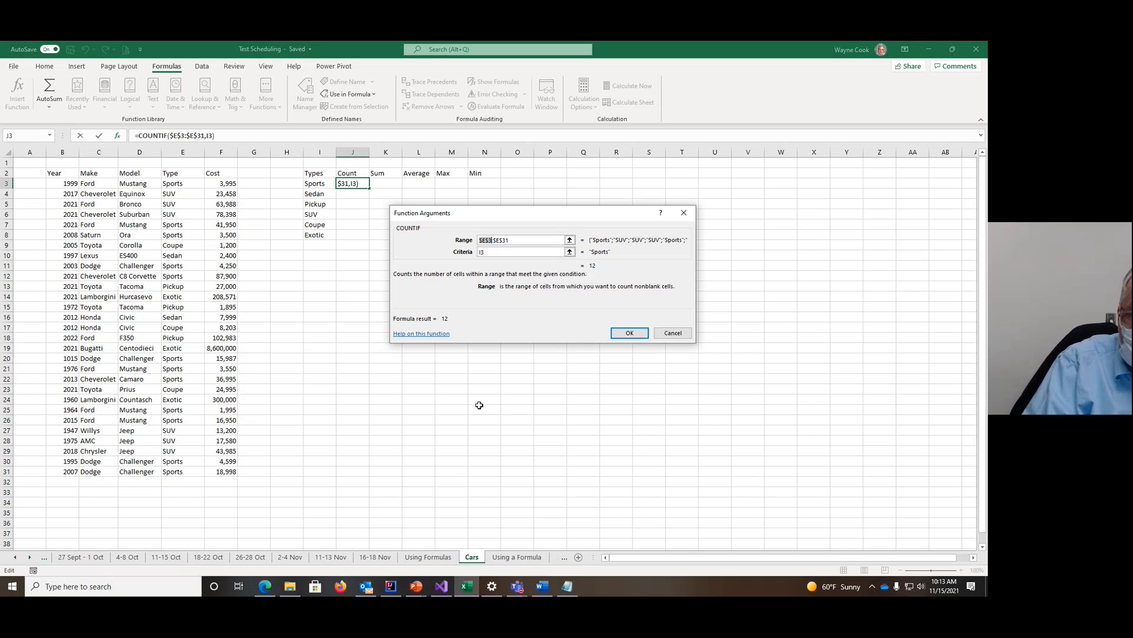
{"action": "left_click", "coordinate": [636, 337]}
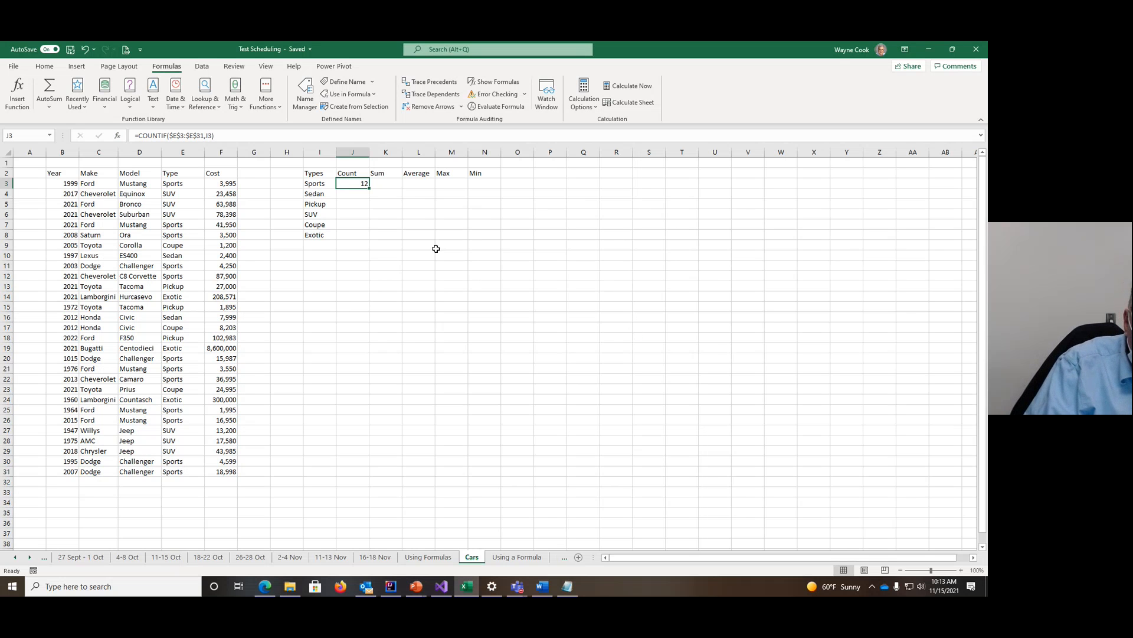
{"action": "left_click_drag", "start_coordinate": [373, 188], "coordinate": [376, 245]}
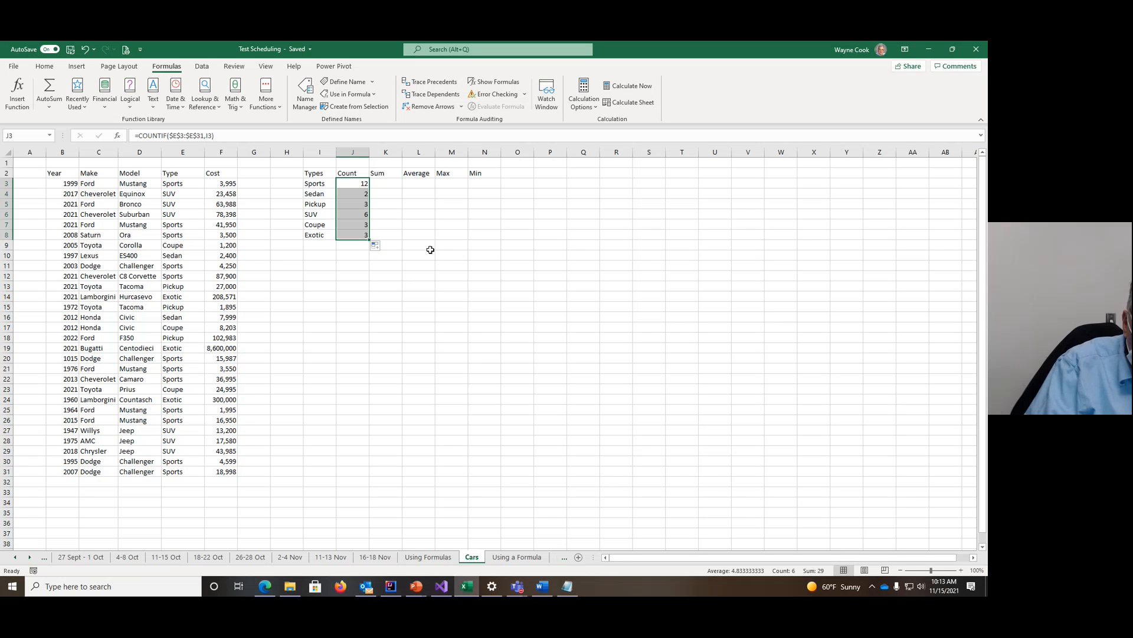
Step: Begin a SUMIF formula in the Sports sum cell K3 with the absolute range $E$3:$E$31
{"action": "left_click", "coordinate": [386, 185]}
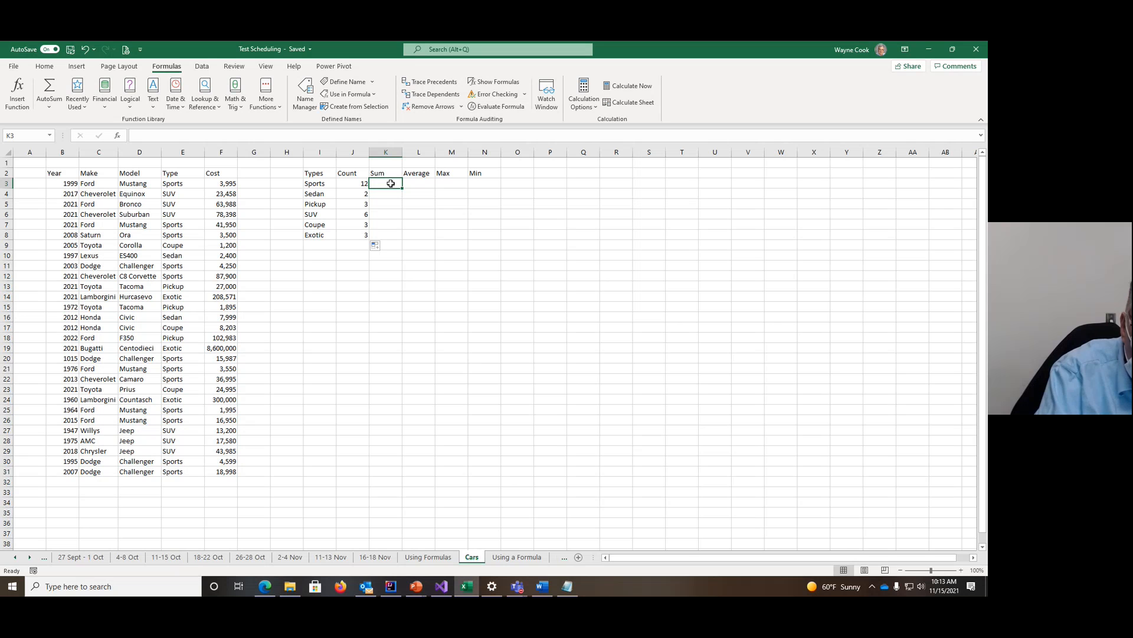
{"action": "type", "text": "="}
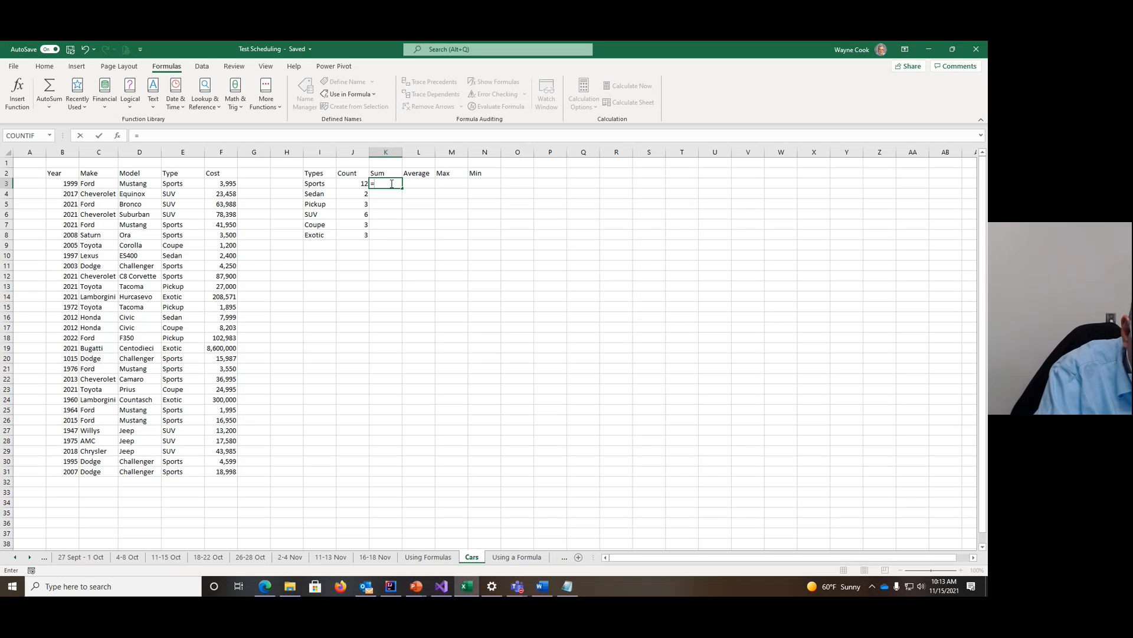
{"action": "type", "text": "SUMI"}
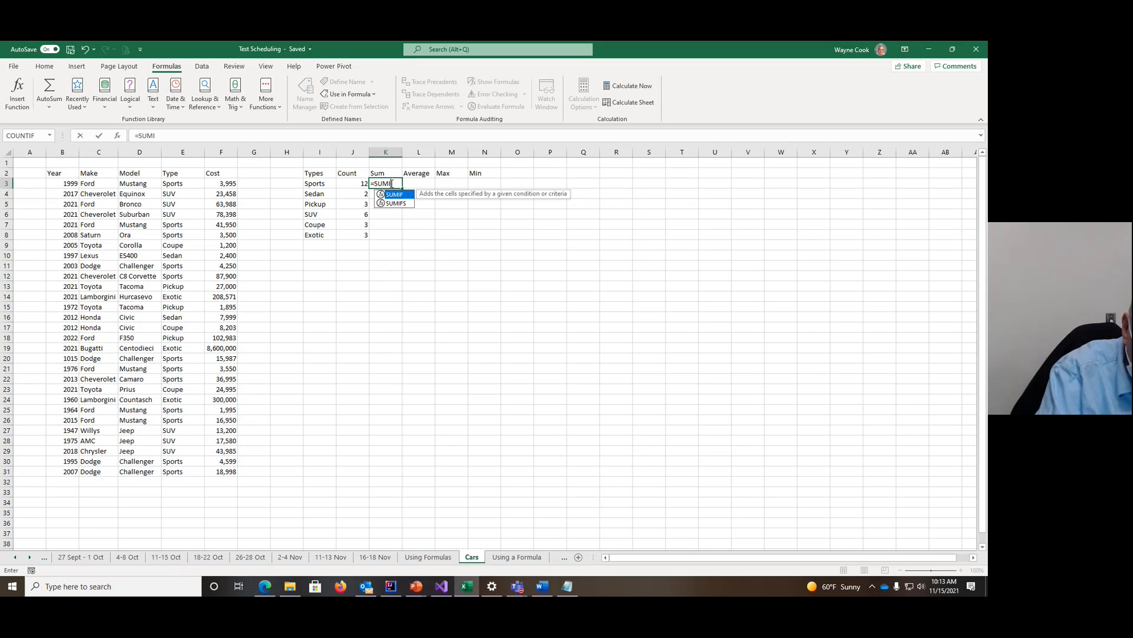
{"action": "type", "text": "F)"}
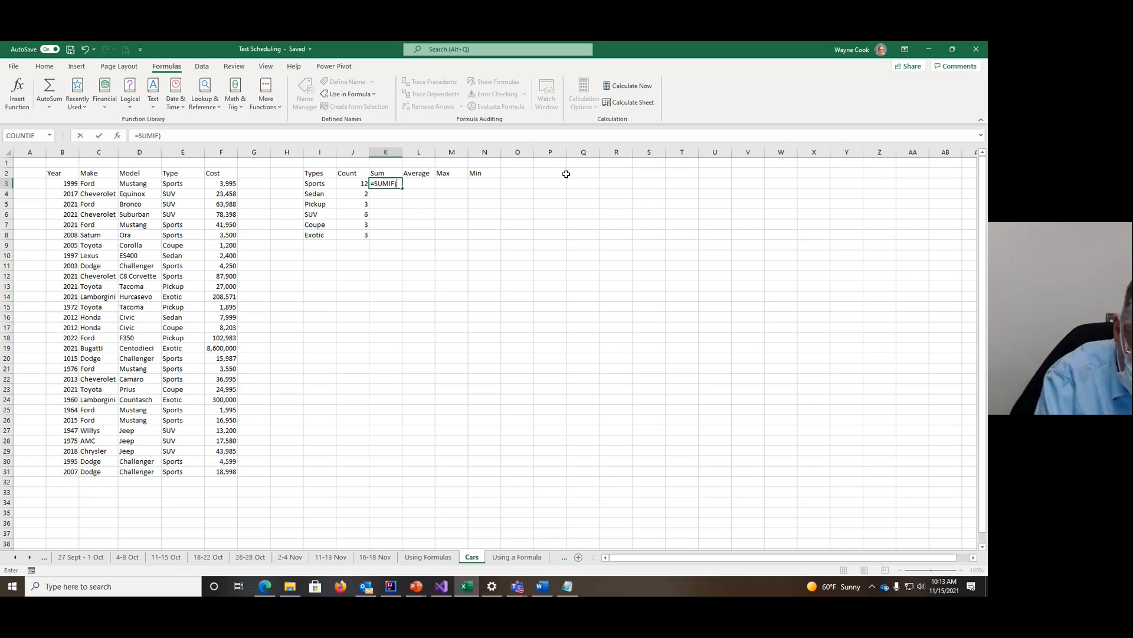
{"action": "key", "text": "BackSpace"}
{"action": "type", "text": "("}
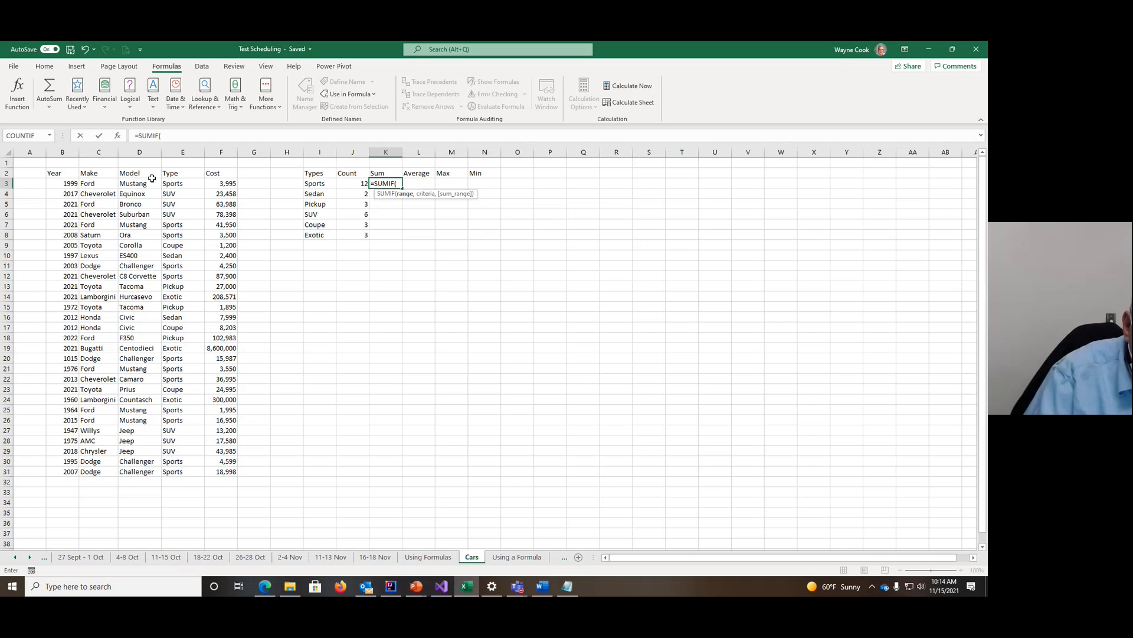
{"action": "left_click_drag", "start_coordinate": [169, 185], "coordinate": [177, 471]}
{"action": "key", "text": "F4"}
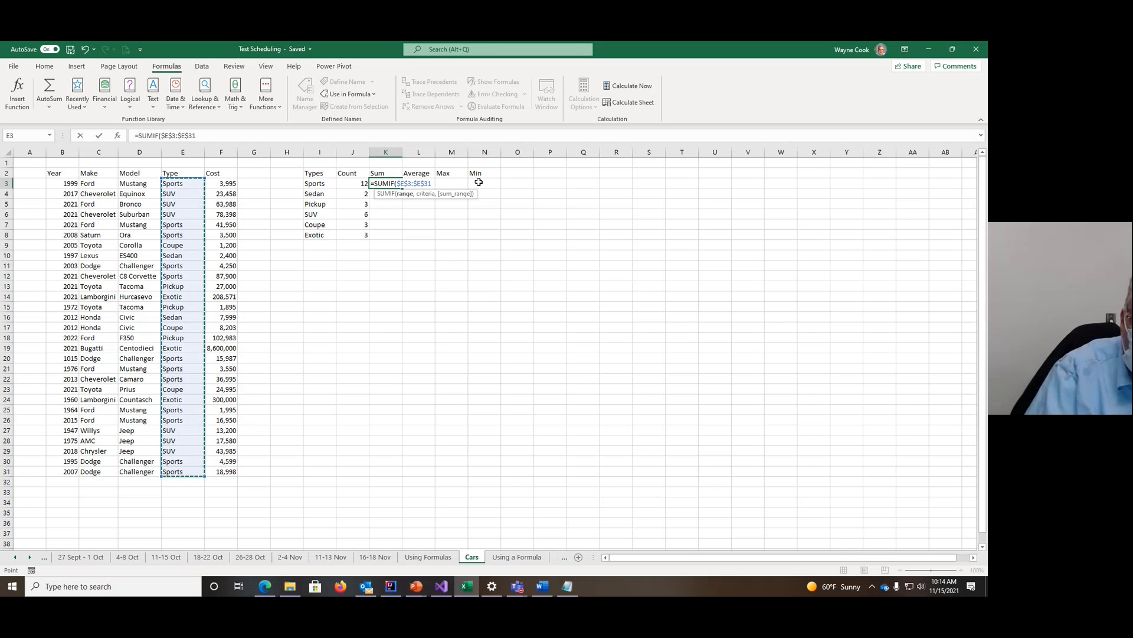
Step: Complete the SUMIF formula in K3 with criteria I3 and sum range $F$3:$F$31
{"action": "type", "text": ","}
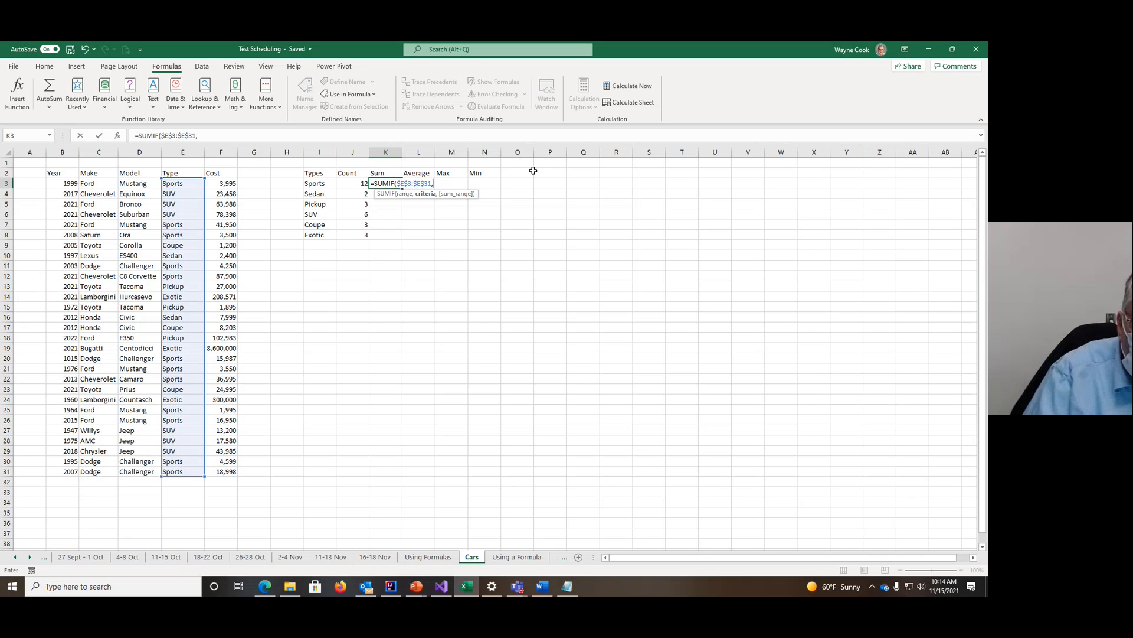
{"action": "left_click", "coordinate": [320, 184]}
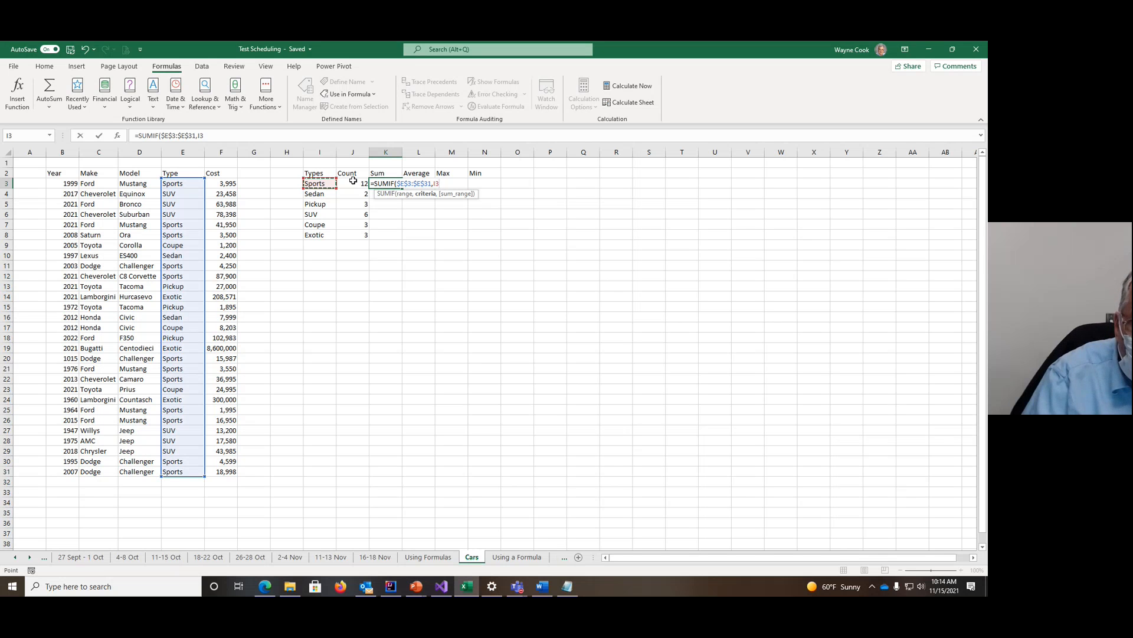
{"action": "type", "text": ","}
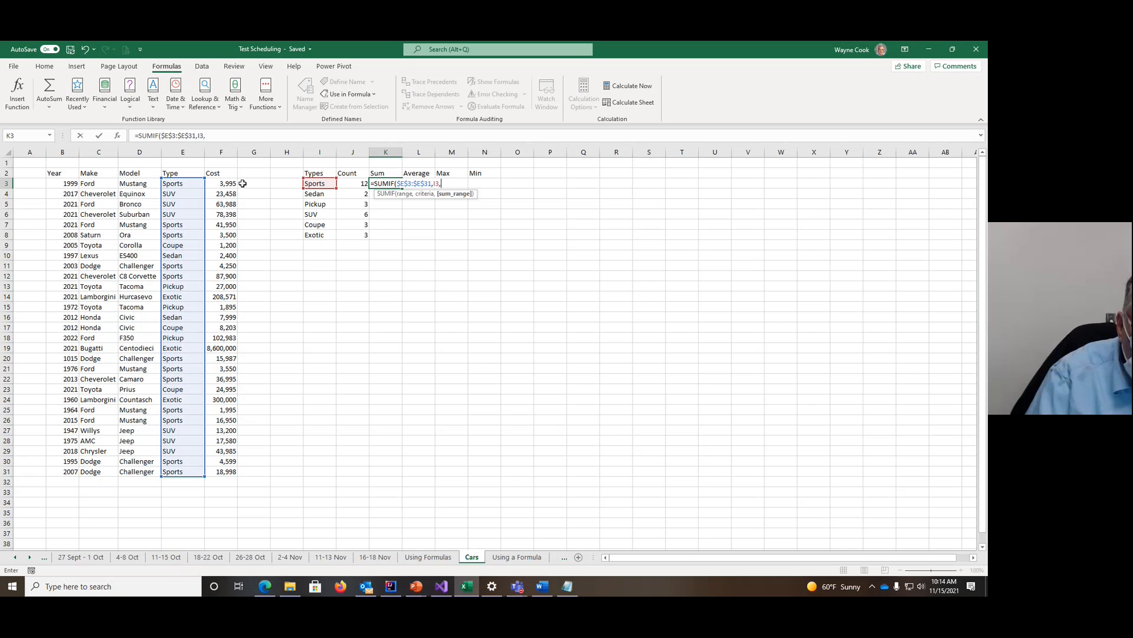
{"action": "left_click_drag", "start_coordinate": [229, 184], "coordinate": [231, 471]}
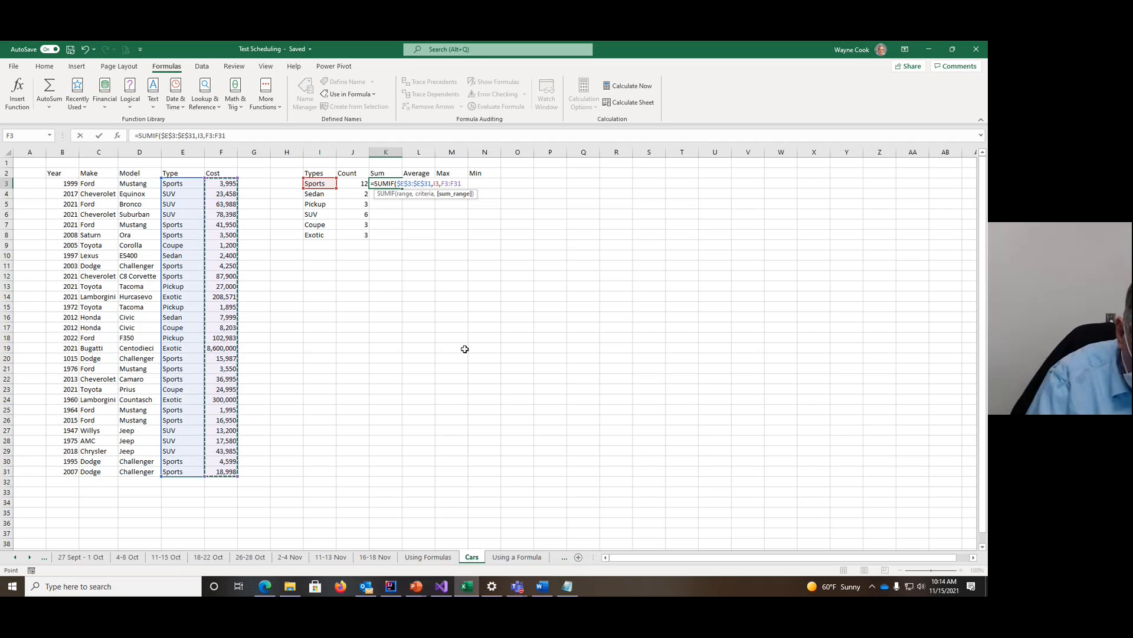
{"action": "key", "text": "F4"}
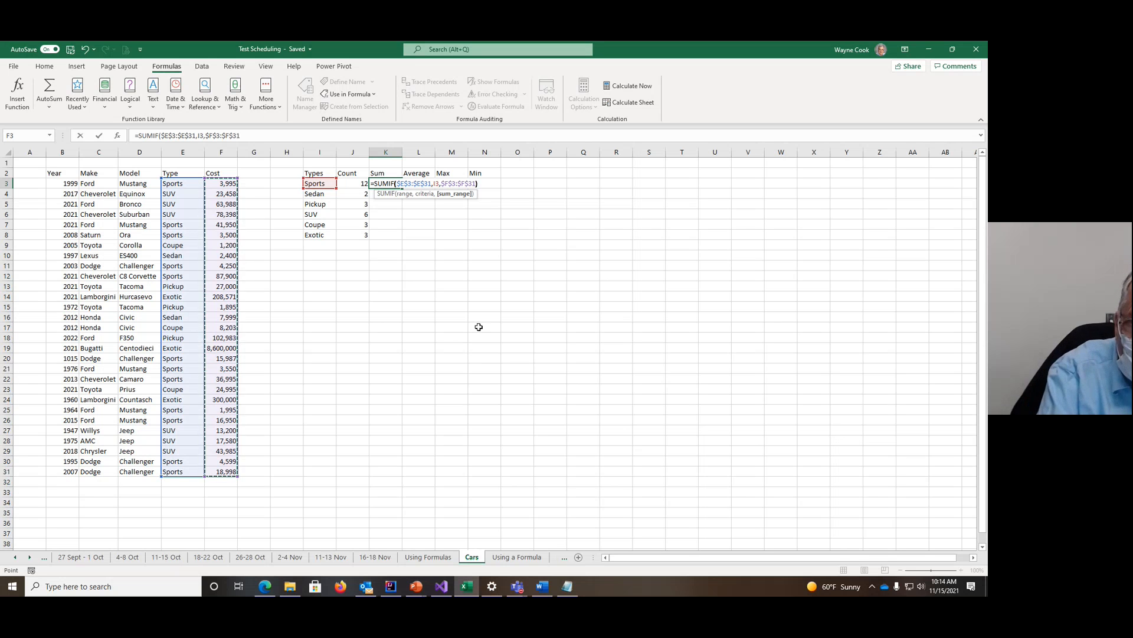
{"action": "type", "text": ")"}
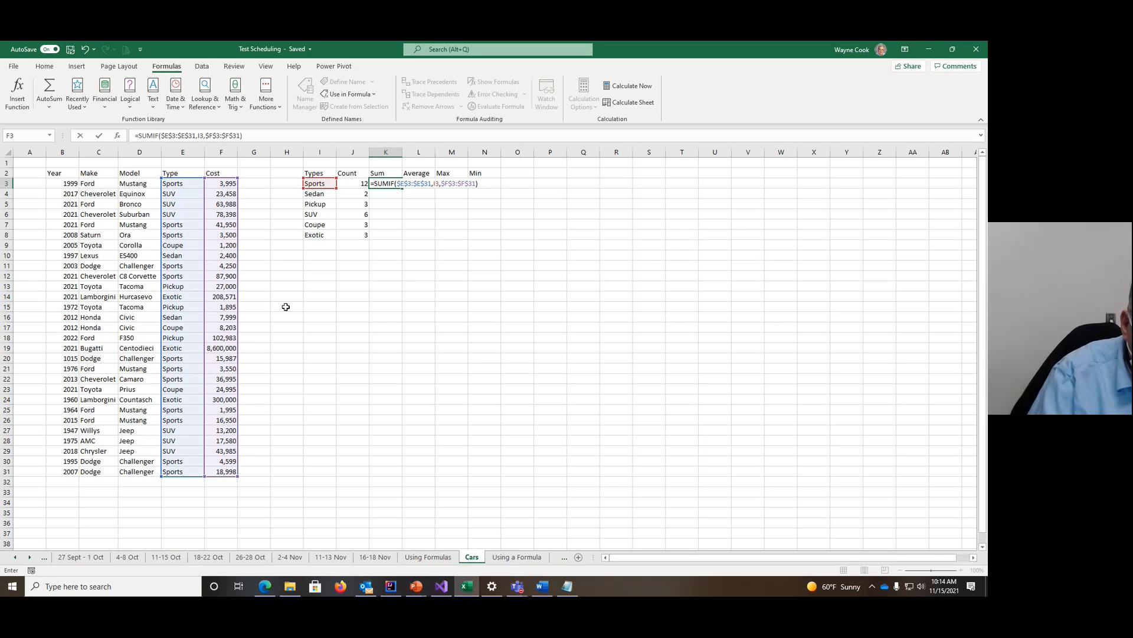
{"action": "left_click", "coordinate": [99, 136]}
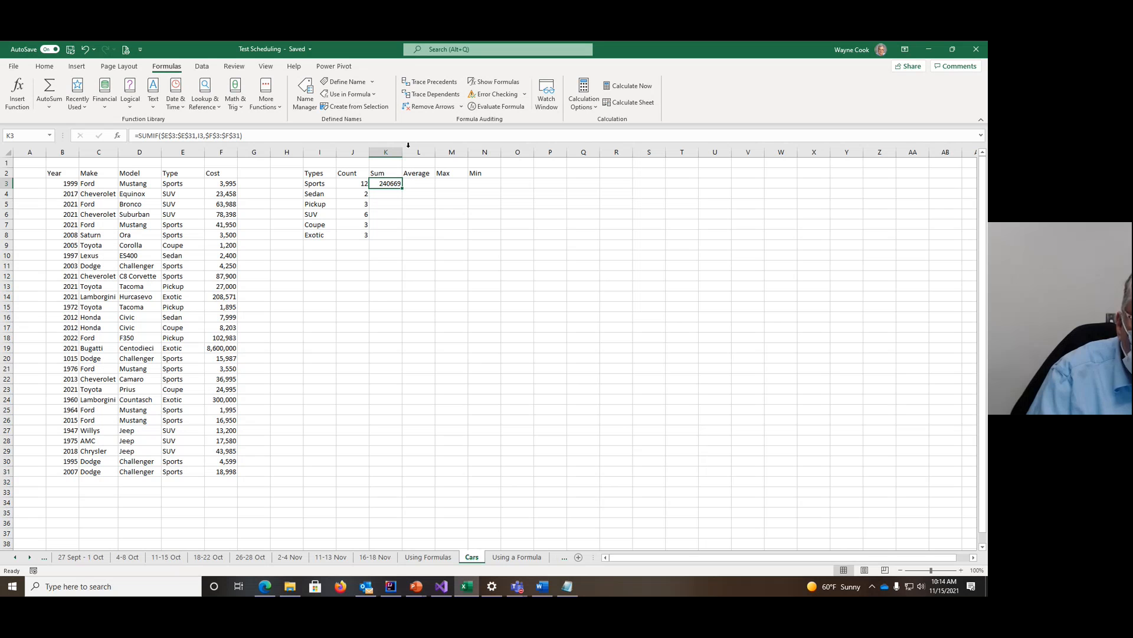
Step: Format K3 in dollar accounting format without decimals and fill its formula down to K8
{"action": "left_click", "coordinate": [44, 66]}
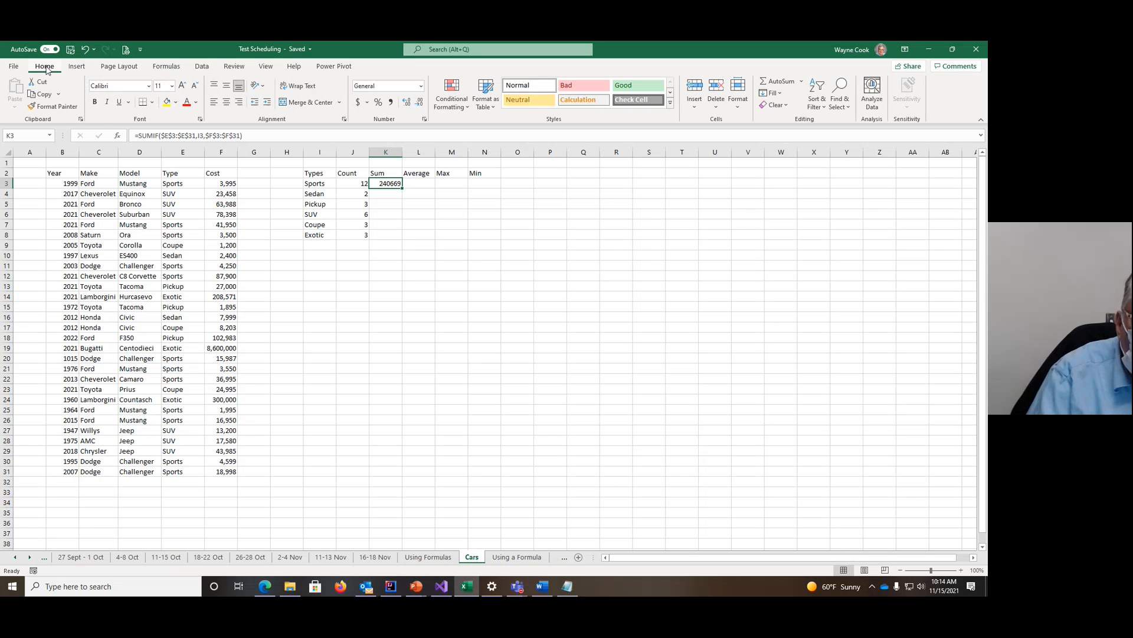
{"action": "left_click", "coordinate": [358, 103]}
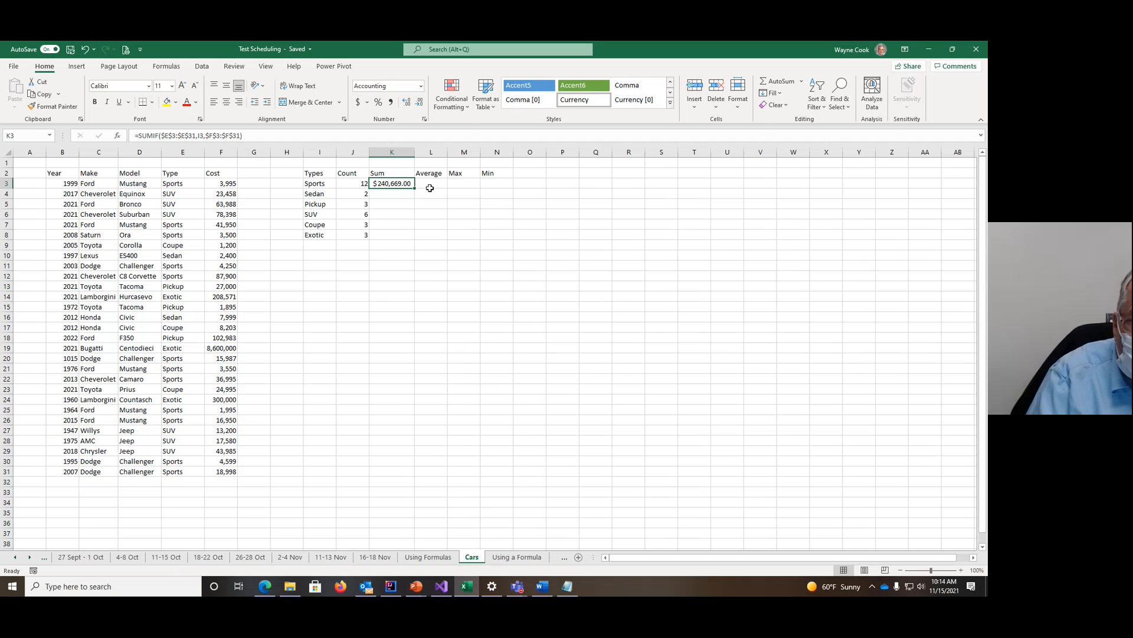
{"action": "left_click", "coordinate": [421, 104]}
{"action": "left_click", "coordinate": [421, 104]}
{"action": "left_click_drag", "start_coordinate": [414, 188], "coordinate": [412, 239]}
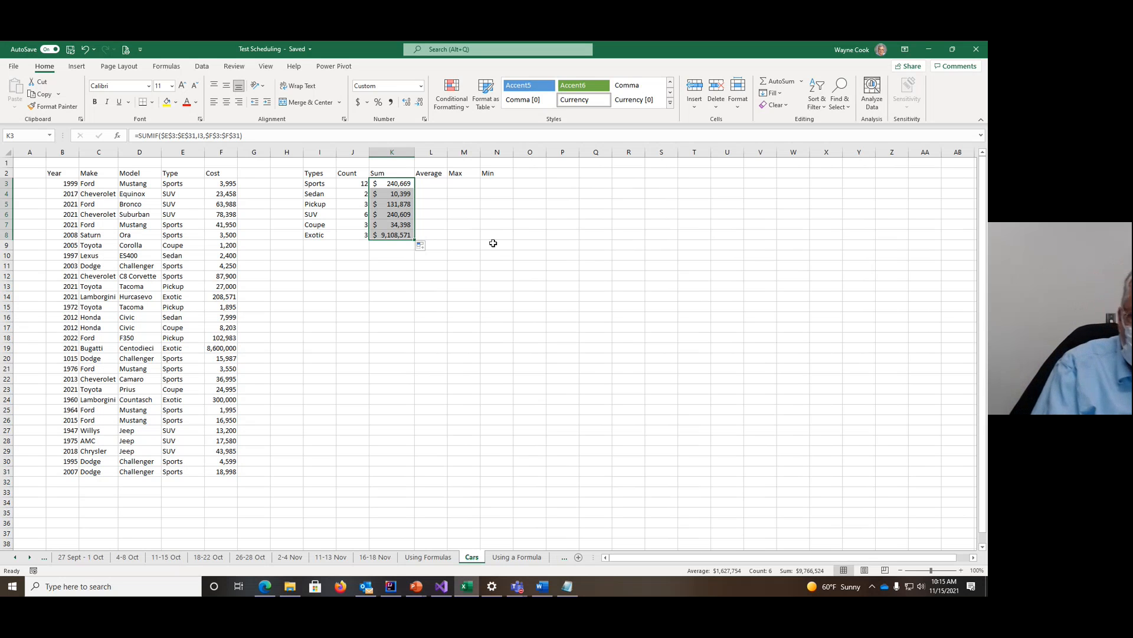
Step: Start inserting a function in the Sports average cell L3 and search the function library for AVG
{"action": "left_click", "coordinate": [429, 186]}
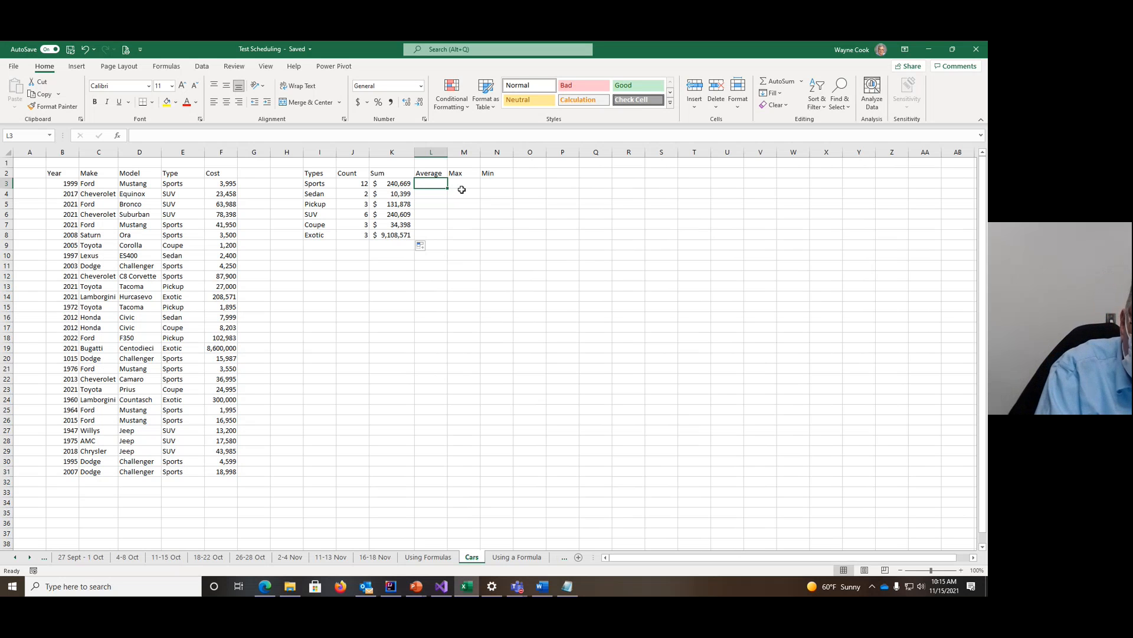
{"action": "type", "text": "="}
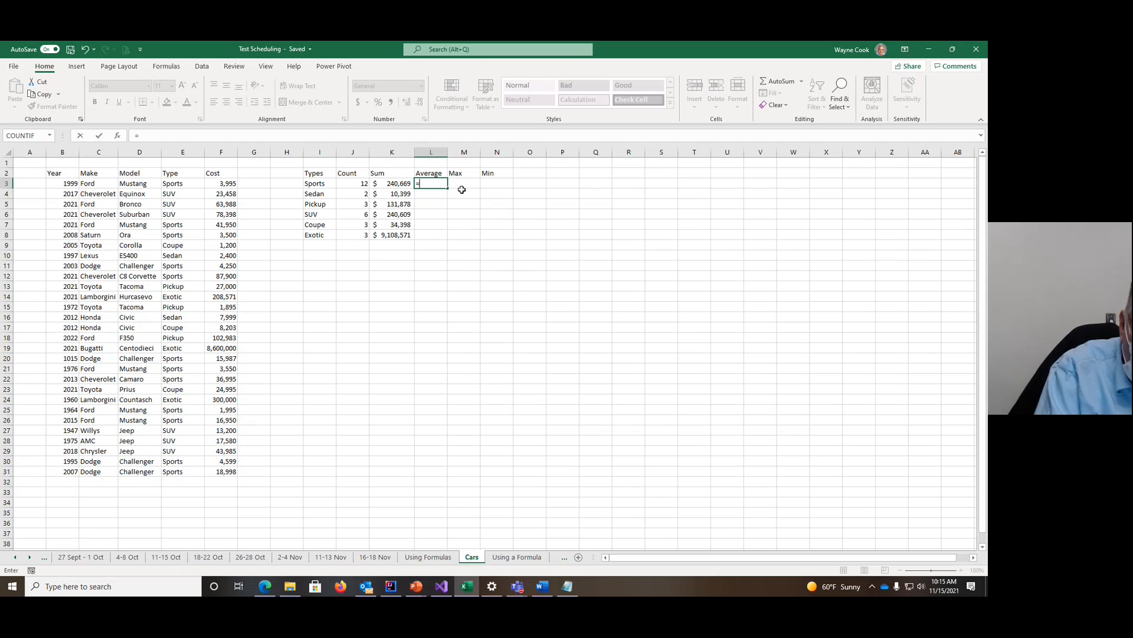
{"action": "key", "text": "Escape"}
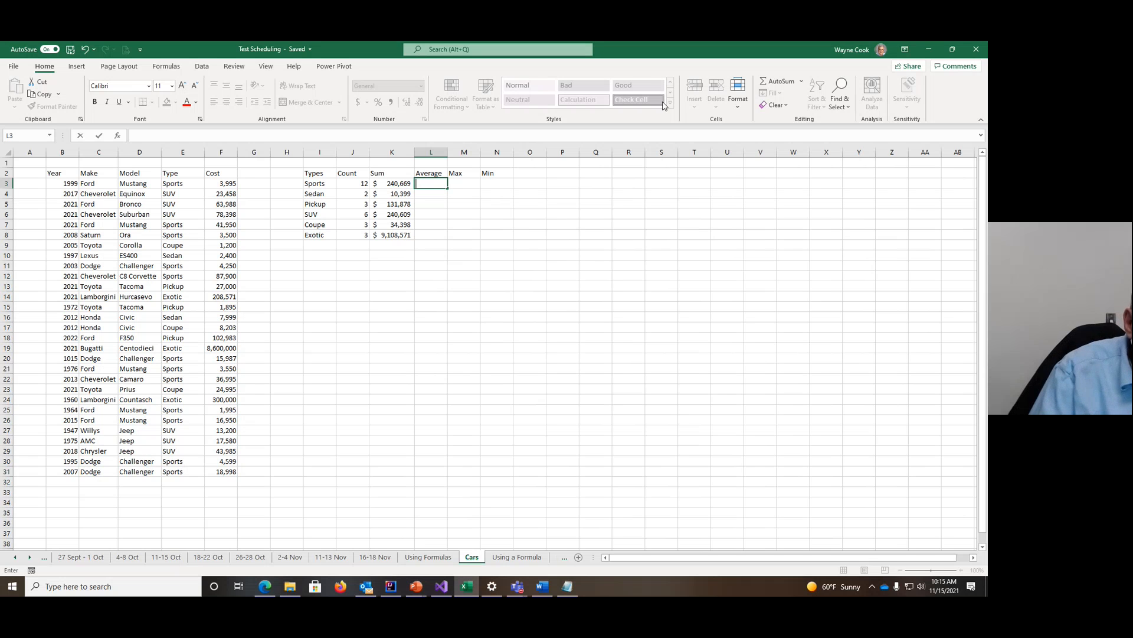
{"action": "left_click", "coordinate": [165, 68]}
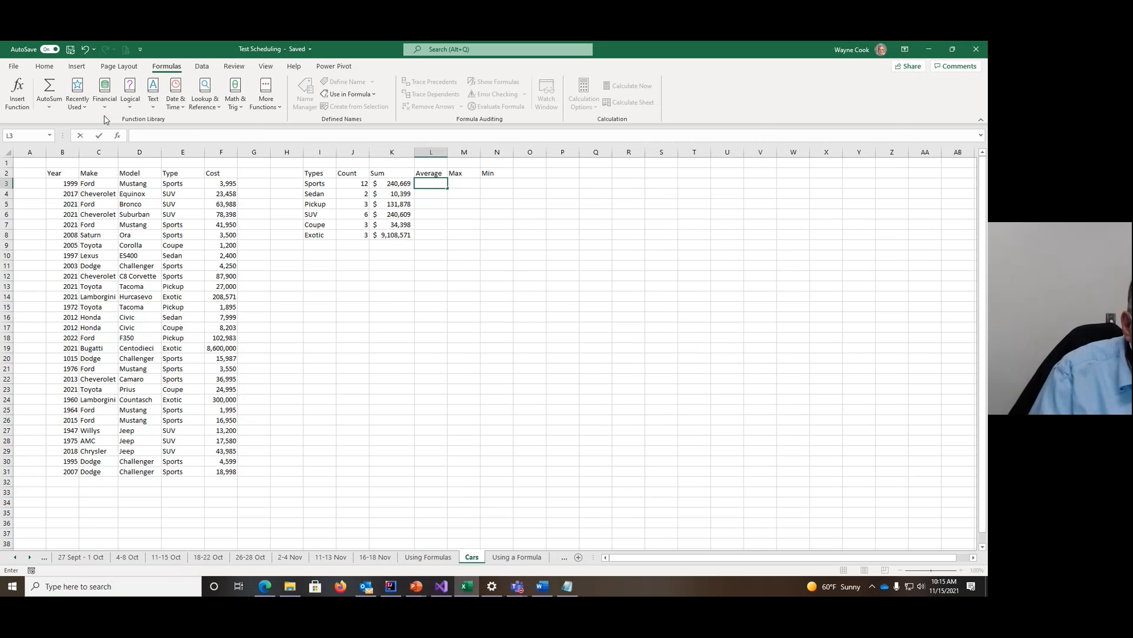
{"action": "left_click", "coordinate": [22, 100]}
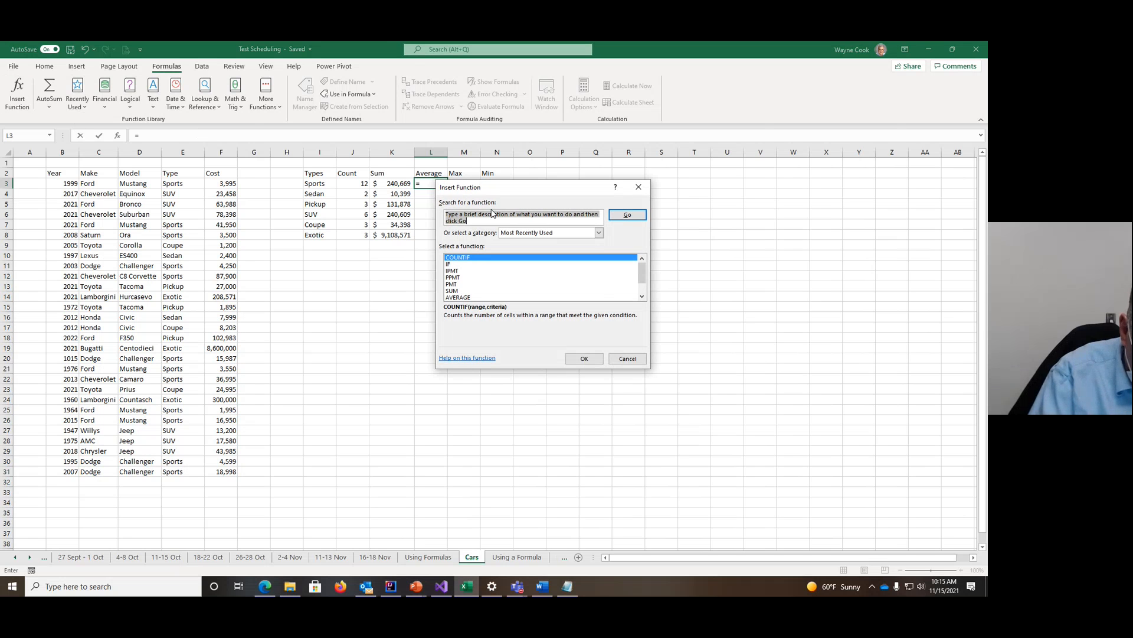
{"action": "type", "text": "AVG"}
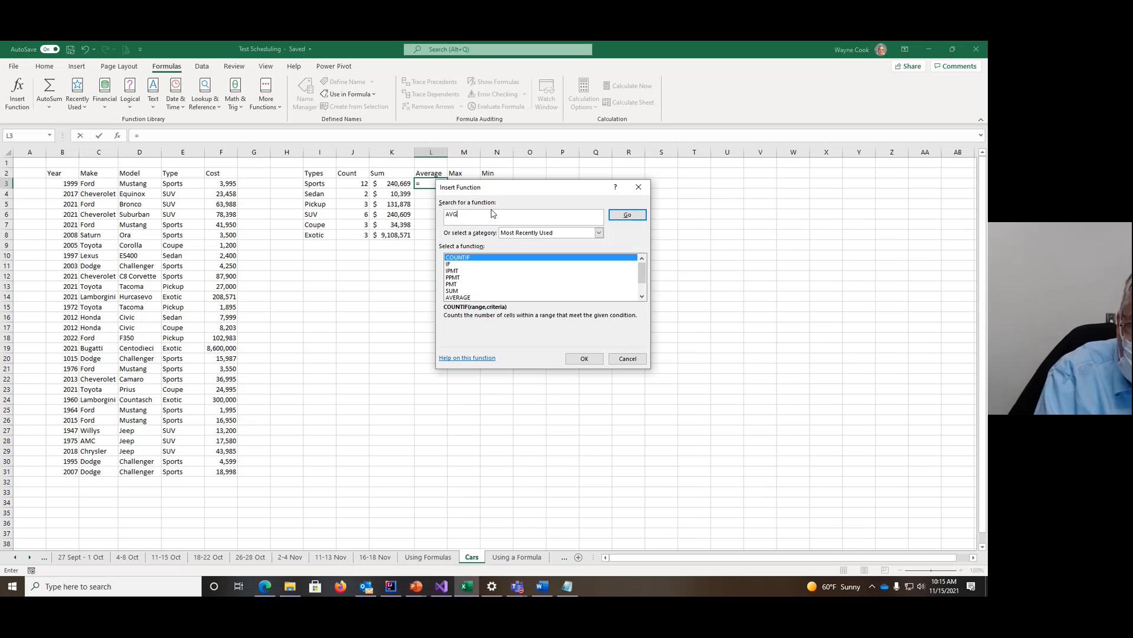
{"action": "left_click", "coordinate": [635, 216]}
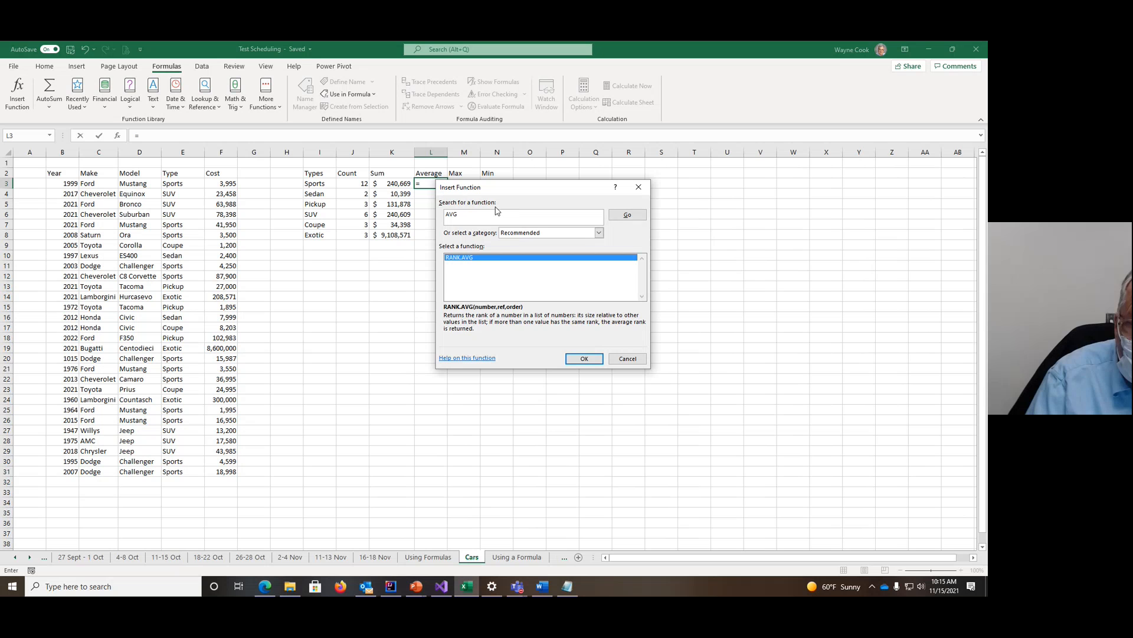
Step: Search the functions for AVER instead and choose AVERAGEIF for cell L3
{"action": "left_click", "coordinate": [463, 212]}
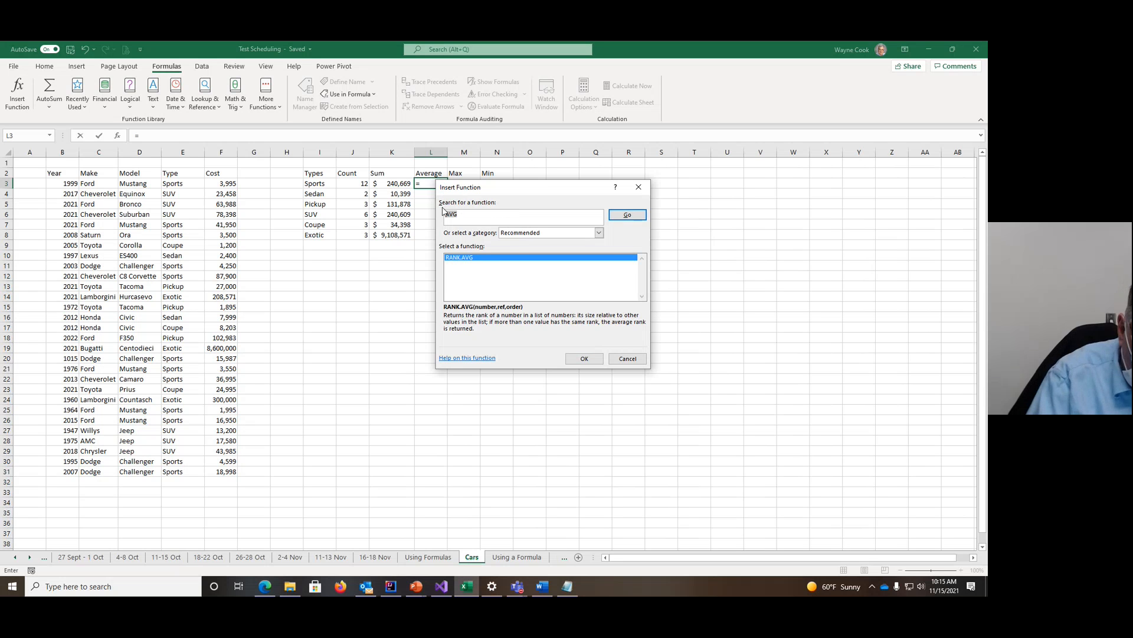
{"action": "type", "text": "AV"}
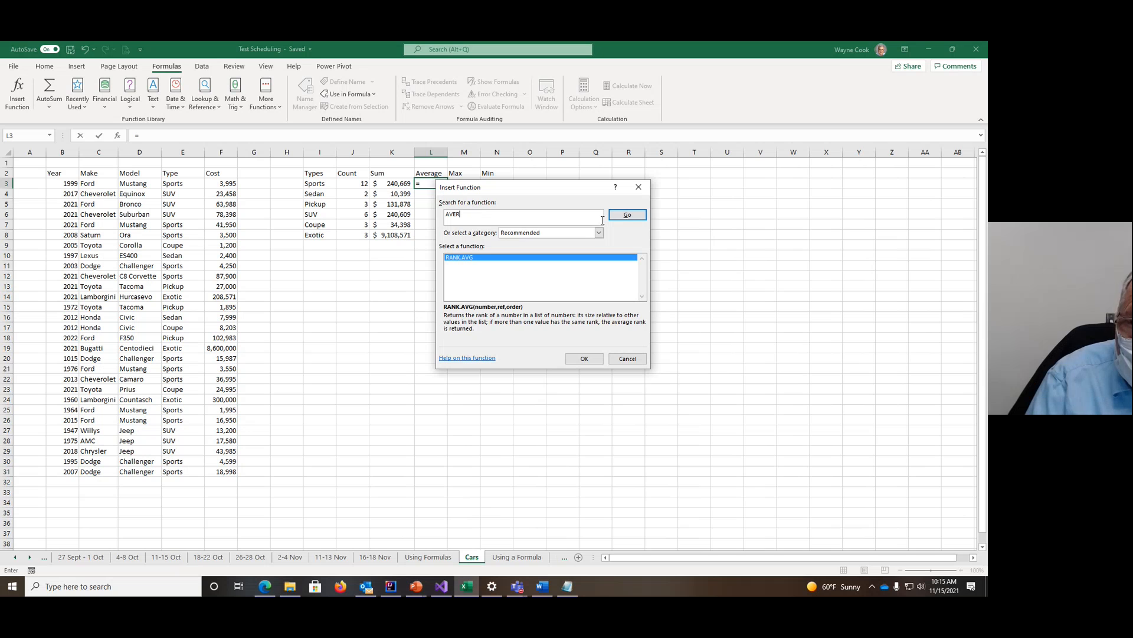
{"action": "left_click", "coordinate": [638, 216]}
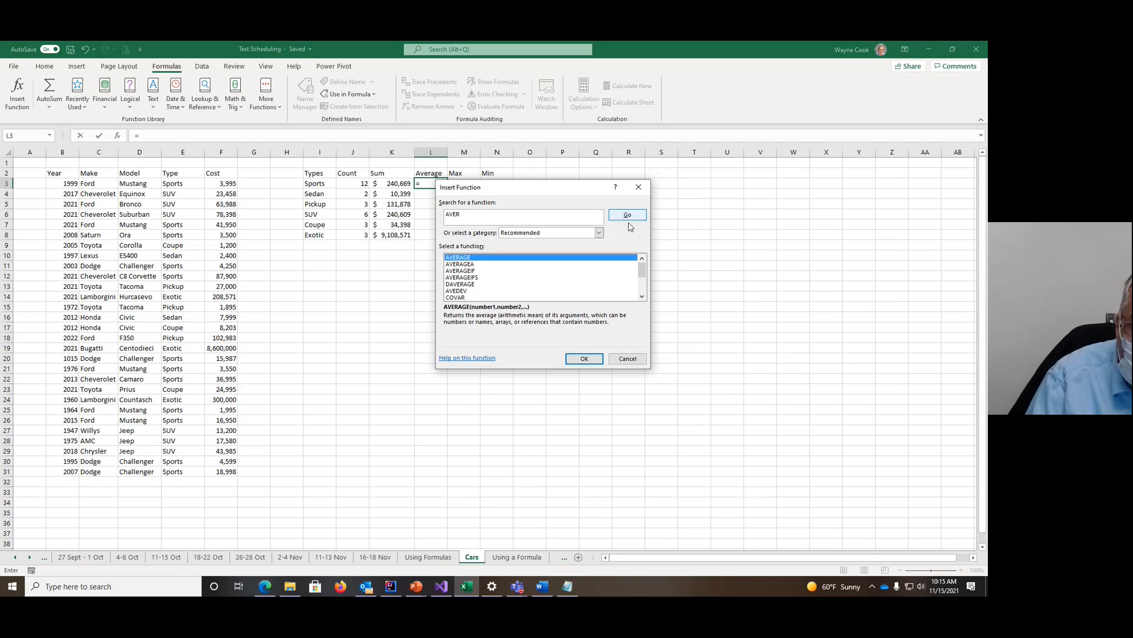
{"action": "left_click", "coordinate": [471, 272]}
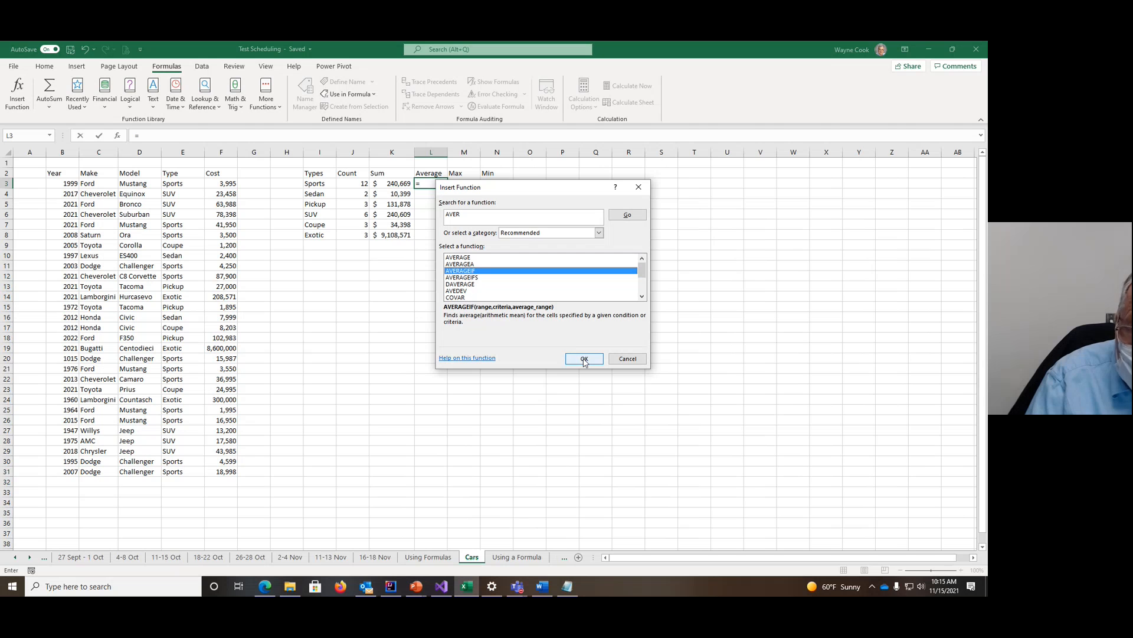
{"action": "left_click", "coordinate": [585, 360]}
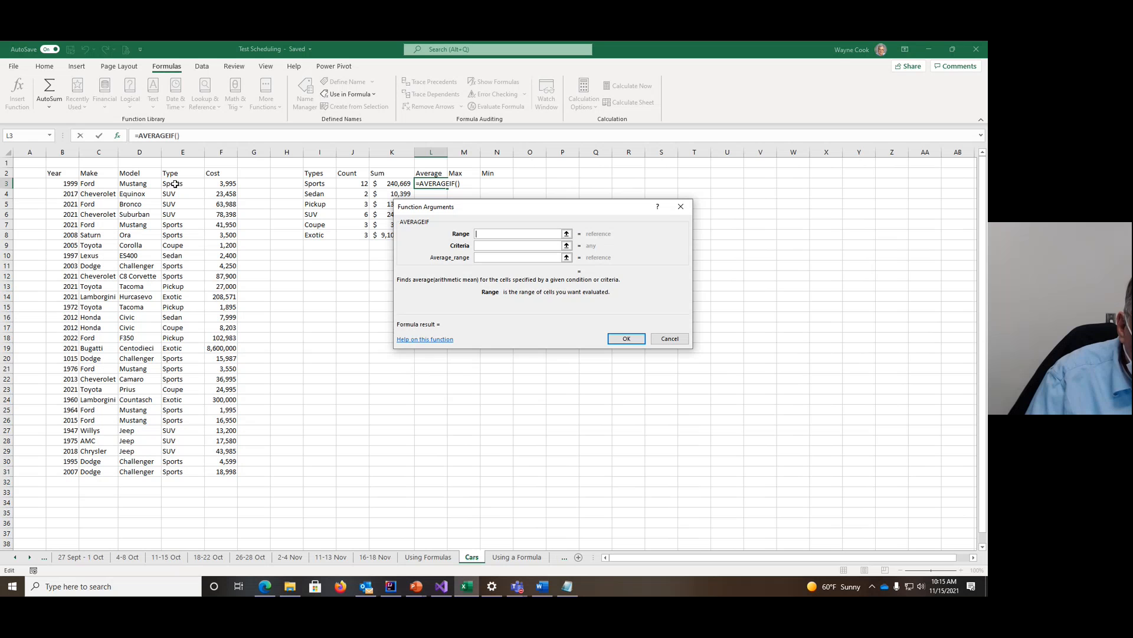
Step: Complete the AVERAGEIF formula in L3 with absolute range $E$3:$E$31, criteria I3 and average range $F$3:$F$31
{"action": "left_click_drag", "start_coordinate": [175, 185], "coordinate": [172, 469]}
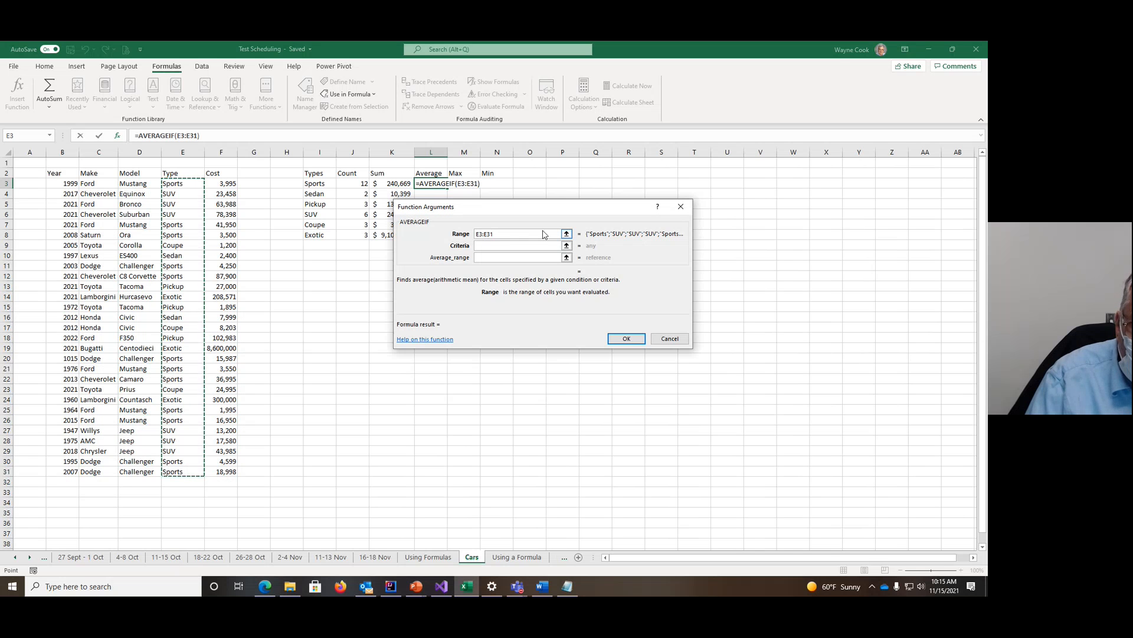
{"action": "key", "text": "F4"}
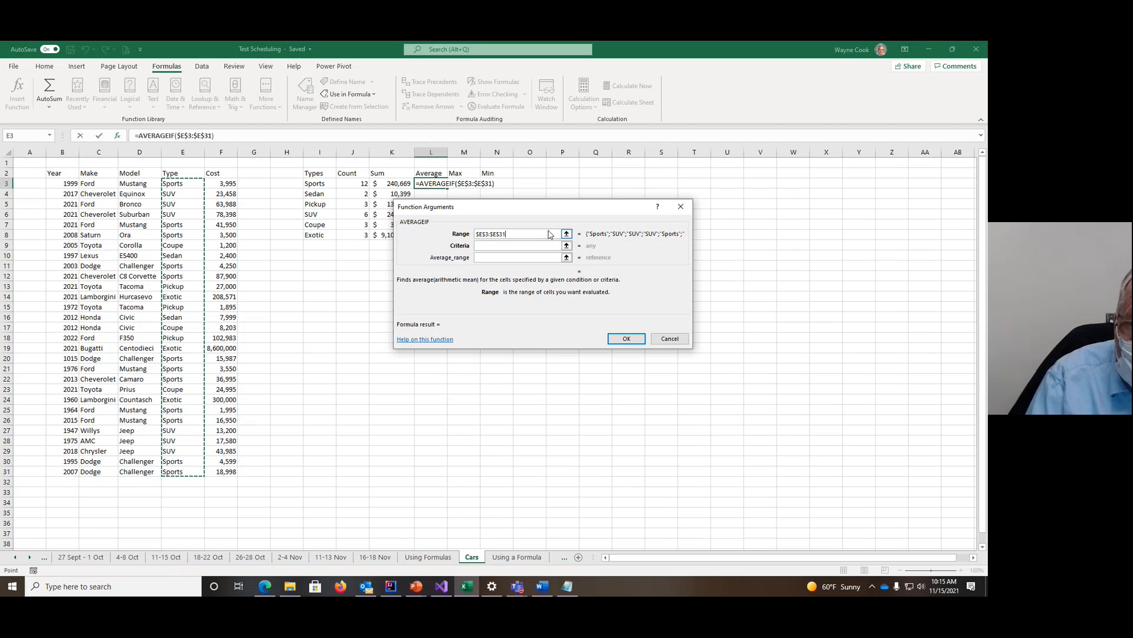
{"action": "left_click", "coordinate": [514, 245]}
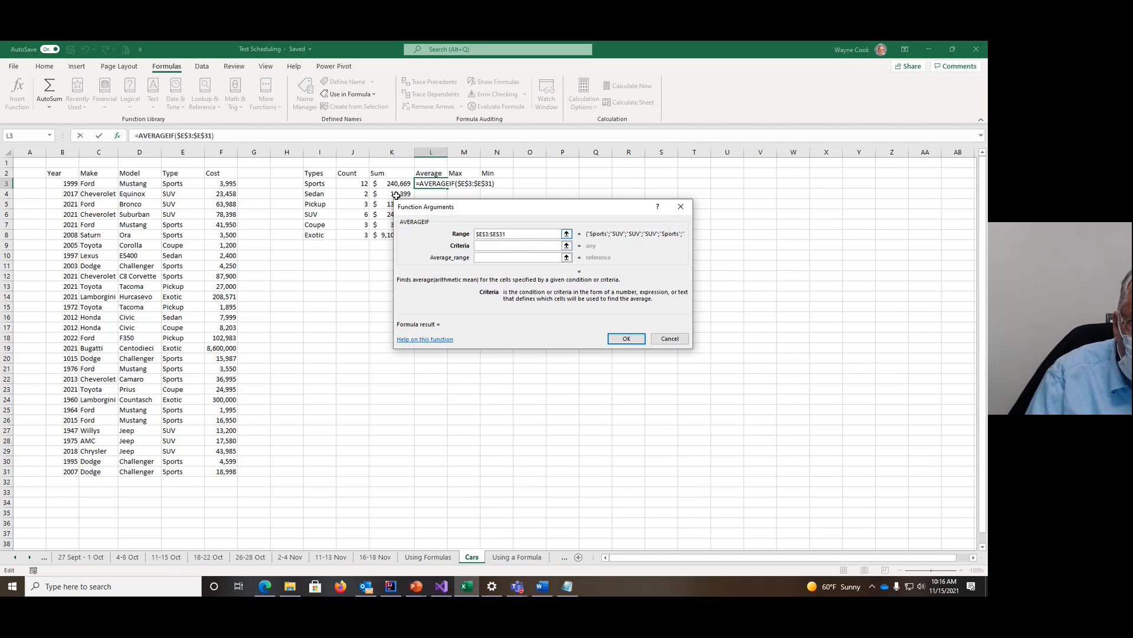
{"action": "left_click", "coordinate": [313, 184]}
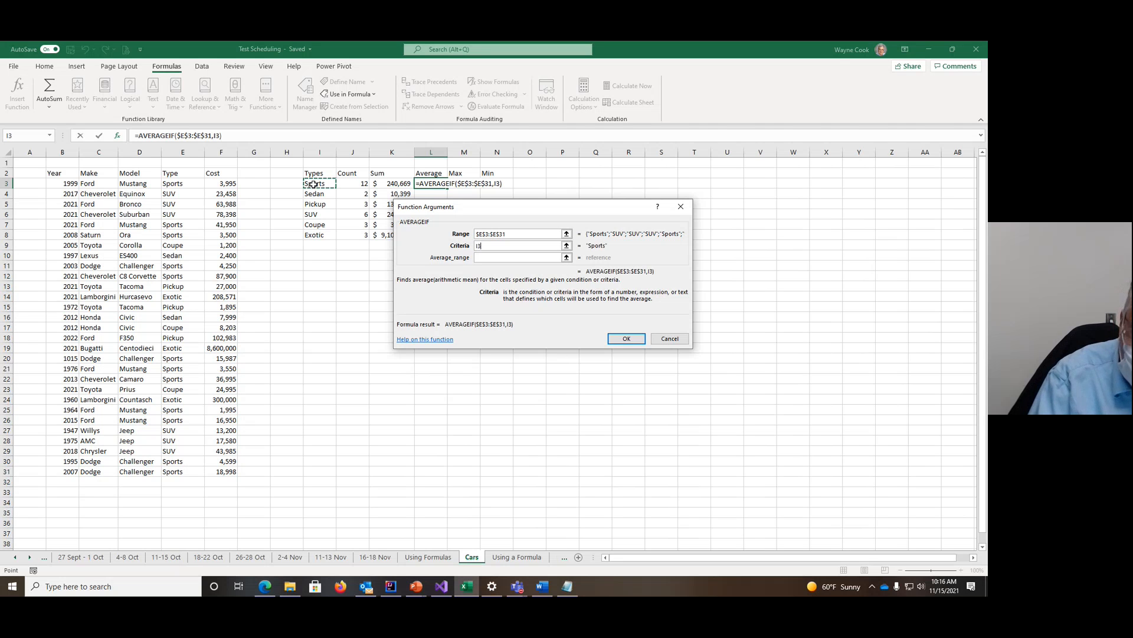
{"action": "left_click", "coordinate": [494, 260]}
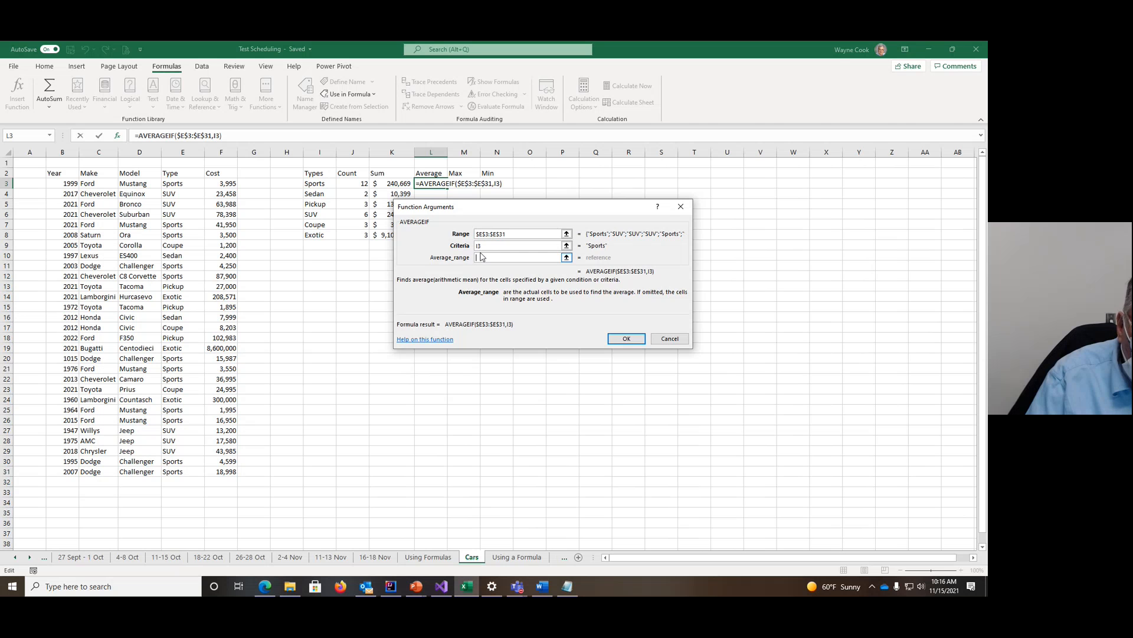
{"action": "left_click_drag", "start_coordinate": [229, 184], "coordinate": [228, 469]}
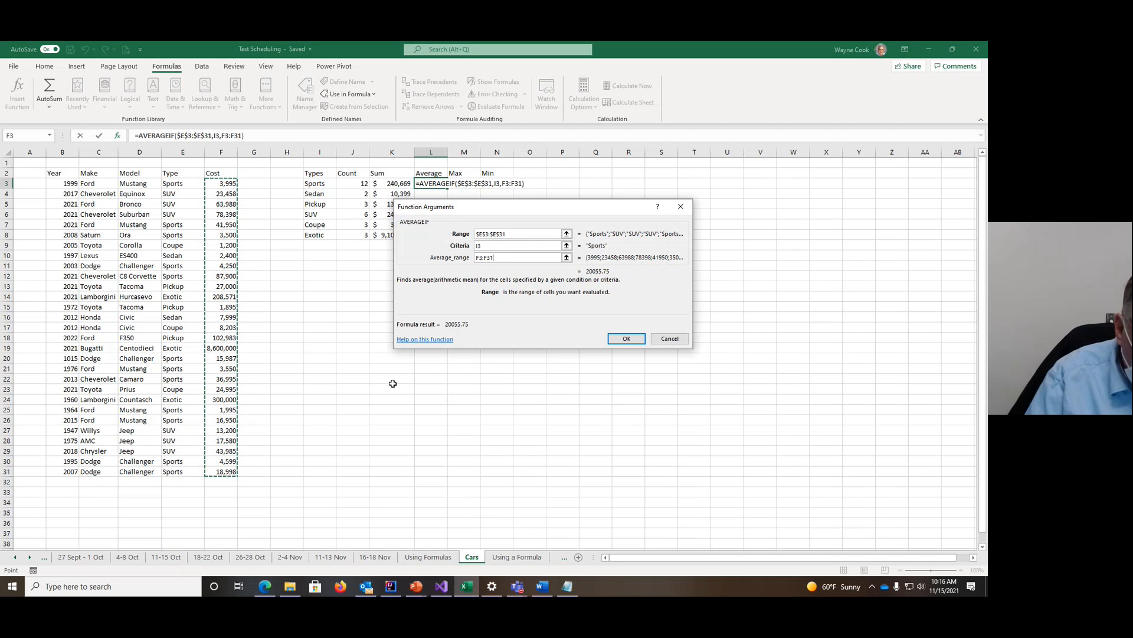
{"action": "key", "text": "F4"}
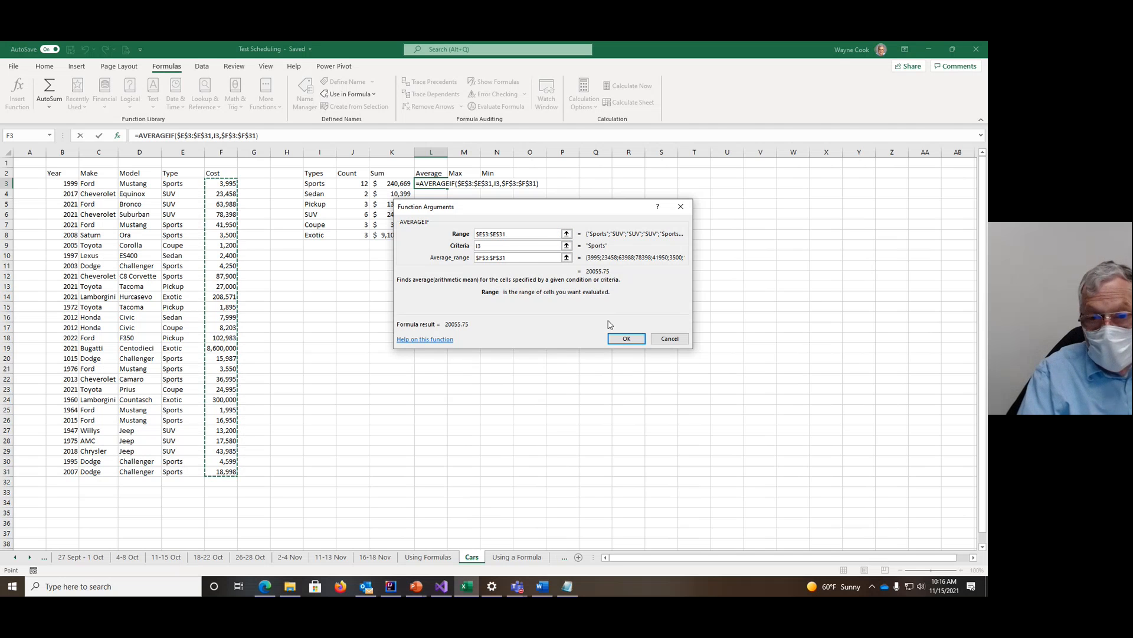
{"action": "left_click", "coordinate": [627, 339]}
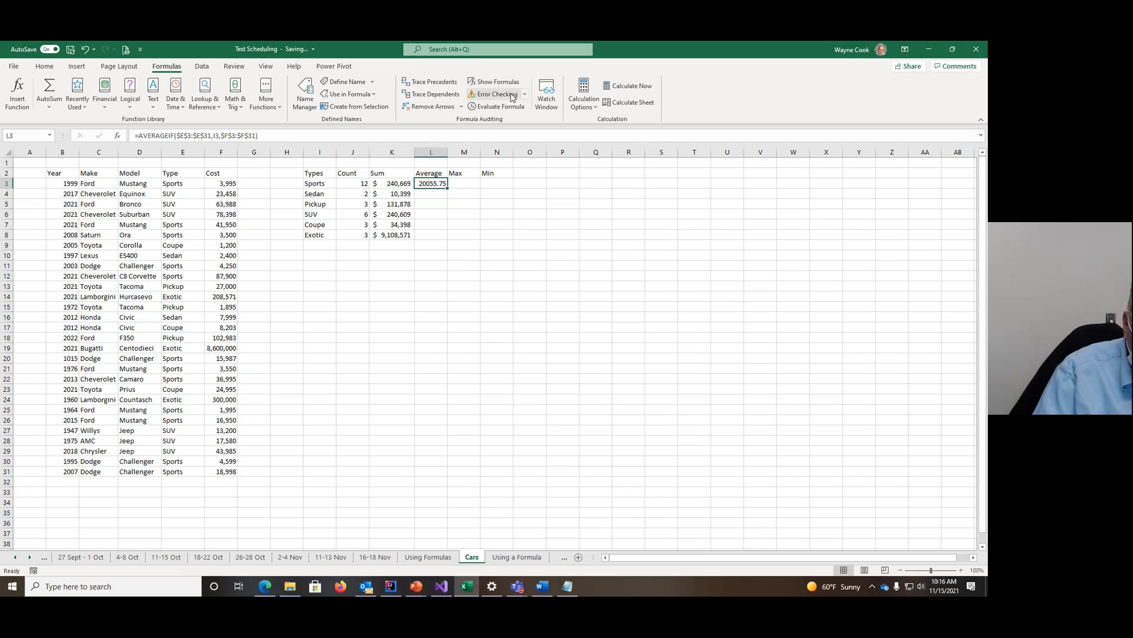
Step: Look through the logical, math and statistical function lists for conditional maximum and minimum functions for the Max cell M3
{"action": "left_click", "coordinate": [466, 183]}
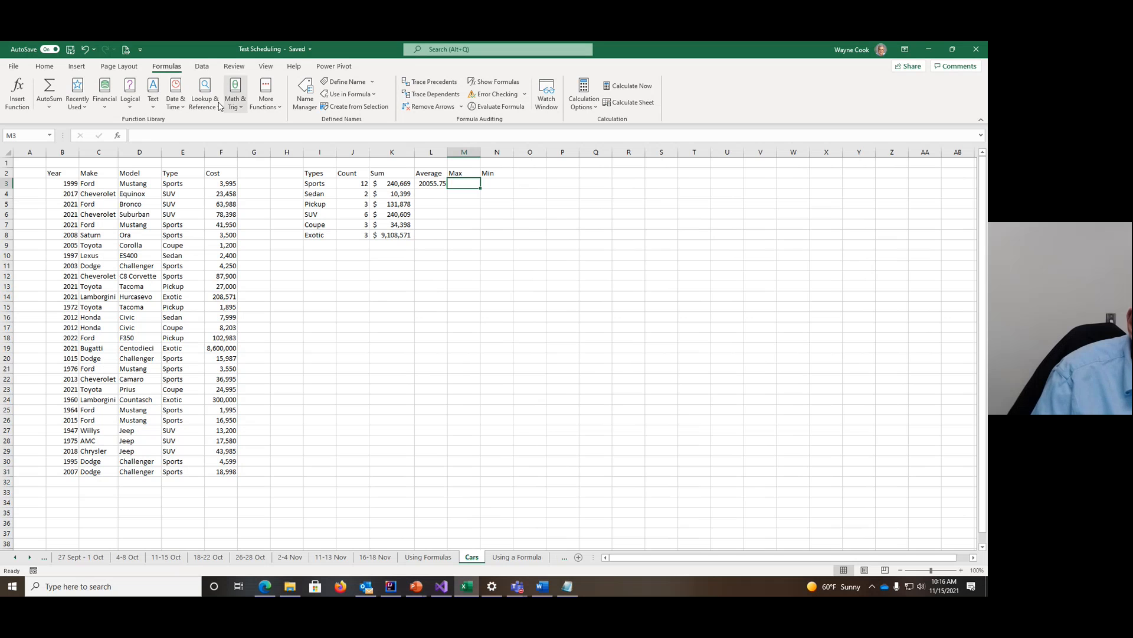
{"action": "left_click", "coordinate": [130, 108]}
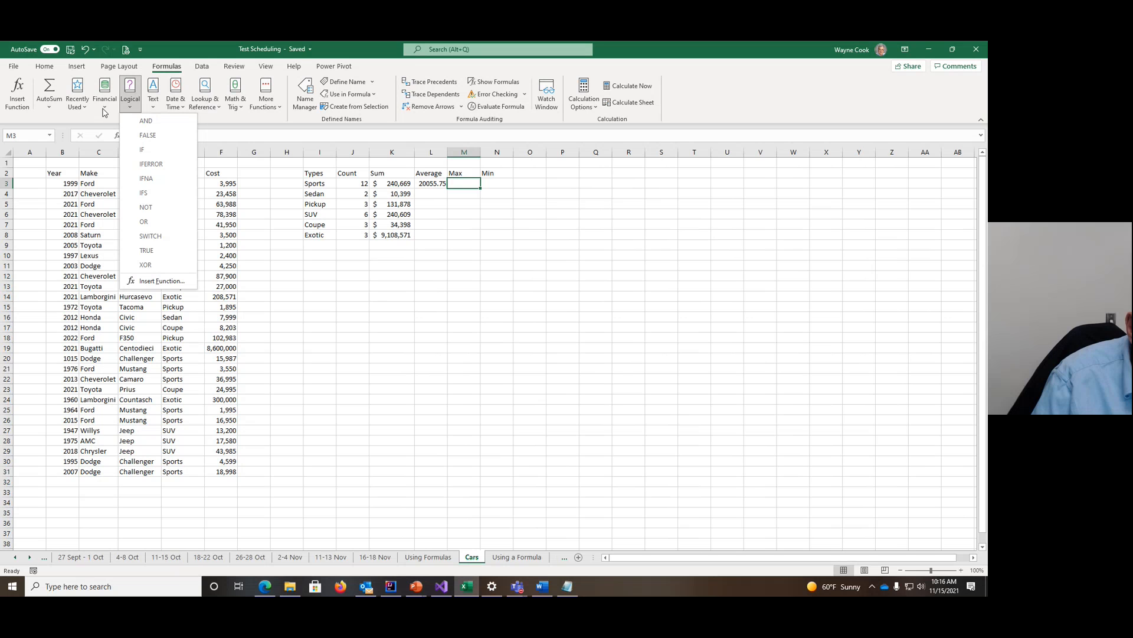
{"action": "left_click", "coordinate": [244, 108]}
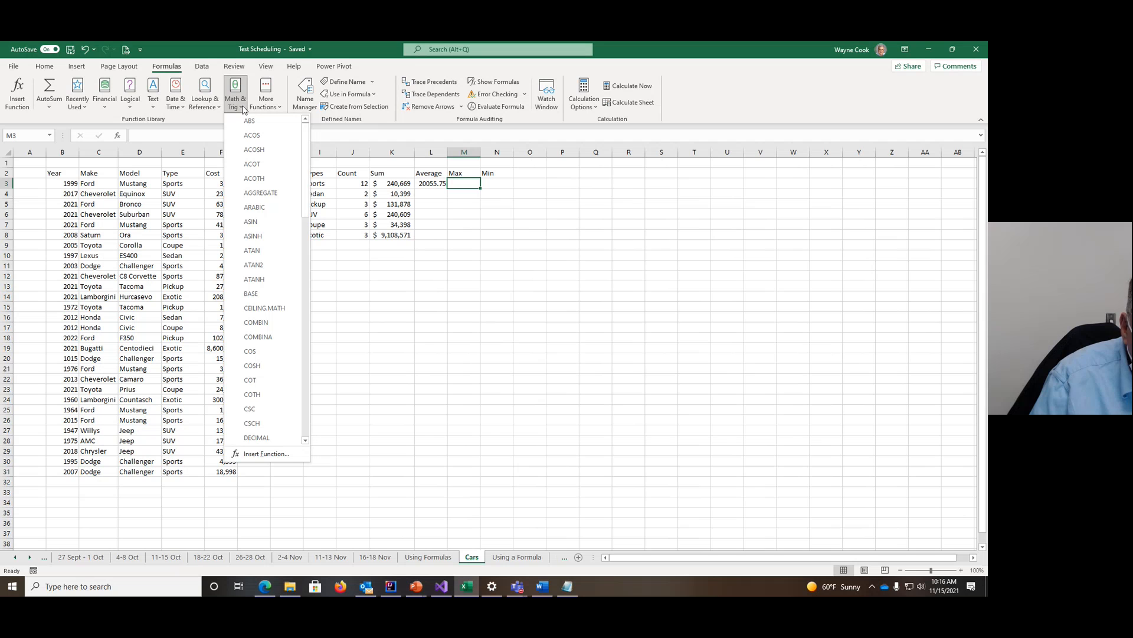
{"action": "left_click", "coordinate": [279, 107]}
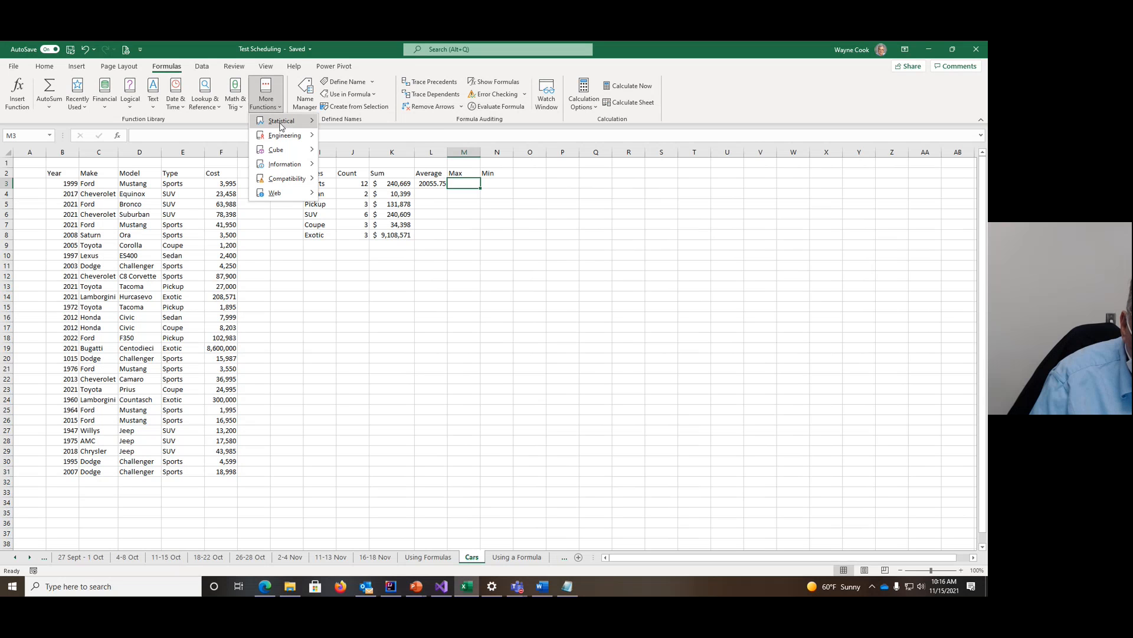
{"action": "mouse_move", "coordinate": [281, 125]}
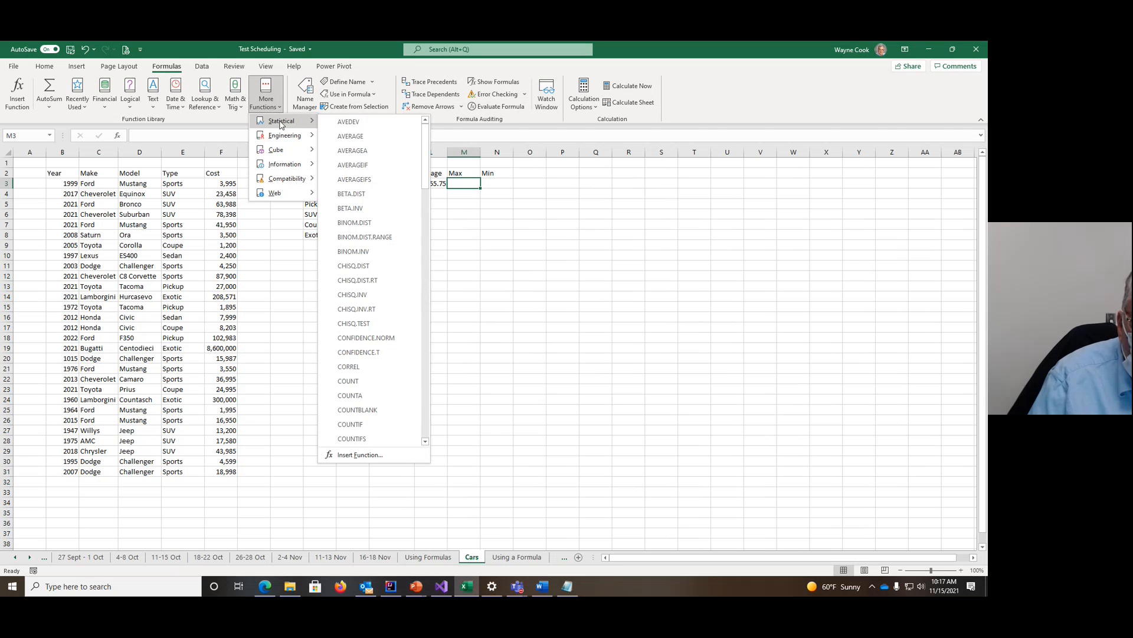
{"action": "scroll", "coordinate": [363, 224], "scroll_direction": "down", "scroll_amount": 10}
{"action": "scroll", "coordinate": [366, 227], "scroll_direction": "down", "scroll_amount": 4}
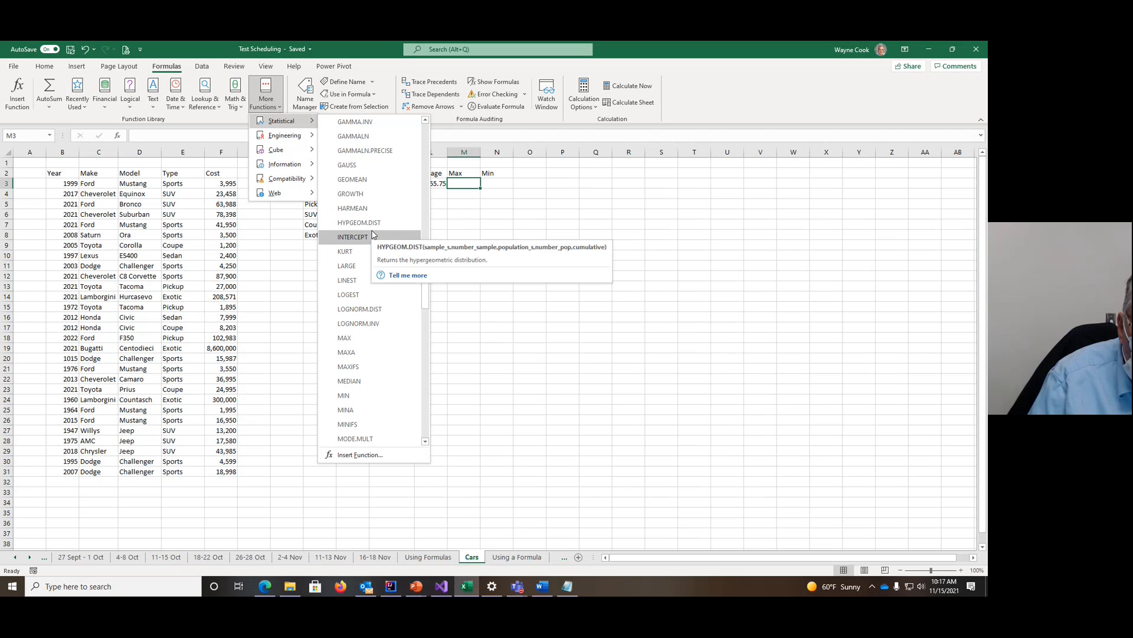
{"action": "scroll", "coordinate": [374, 215], "scroll_direction": "down", "scroll_amount": 5}
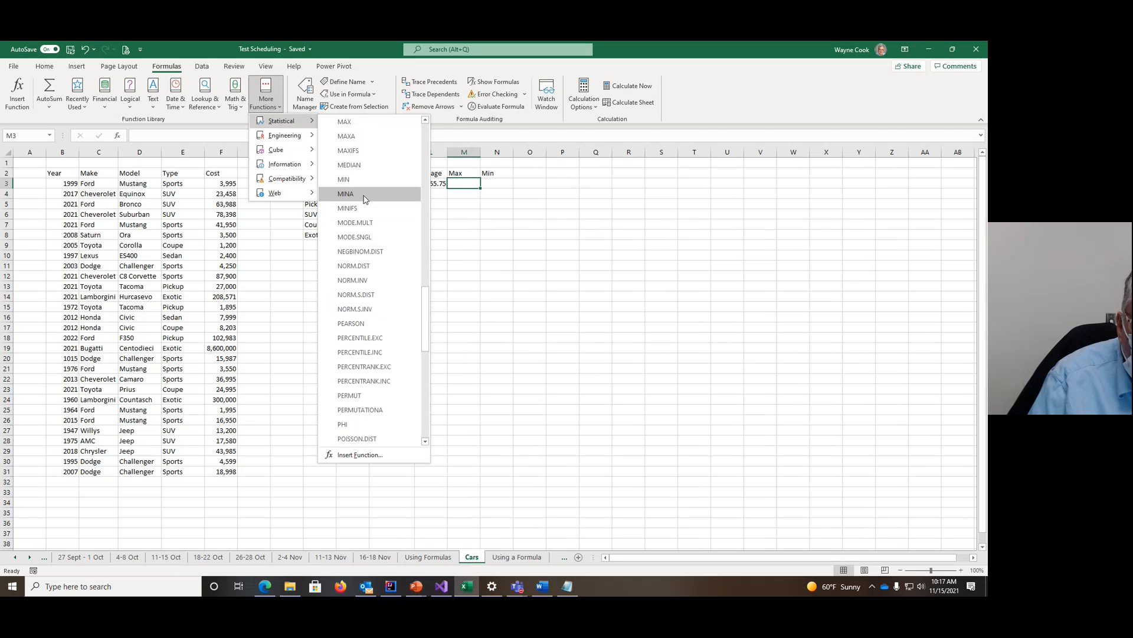
{"action": "scroll", "coordinate": [372, 184], "scroll_direction": "up", "scroll_amount": 1}
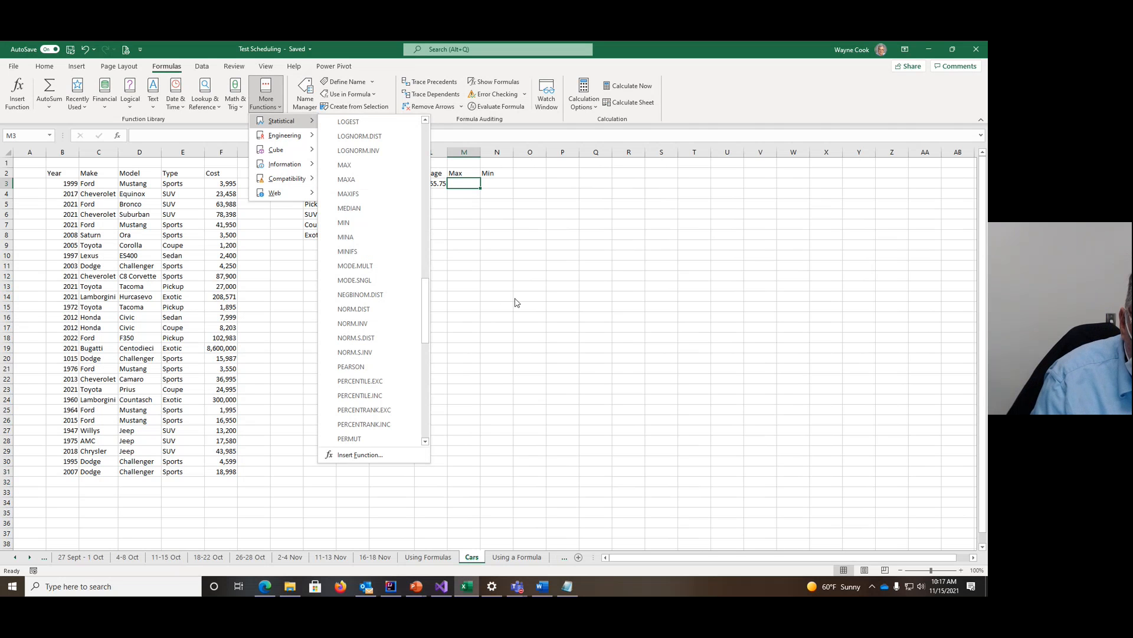
{"action": "left_click", "coordinate": [18, 93]}
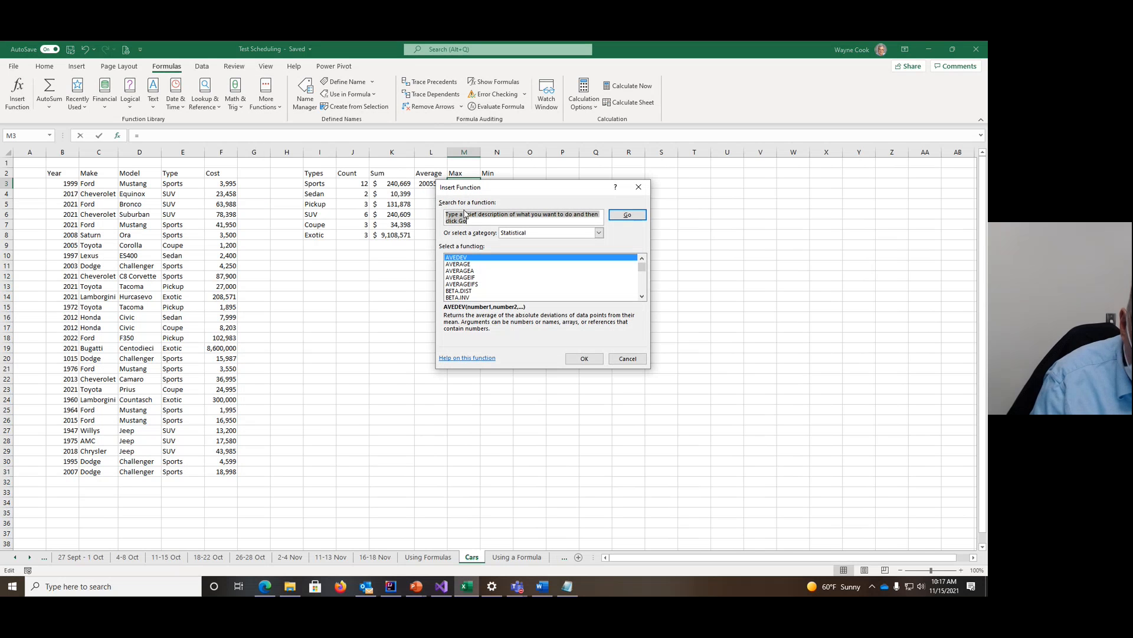
{"action": "type", "text": "MAXIF"}
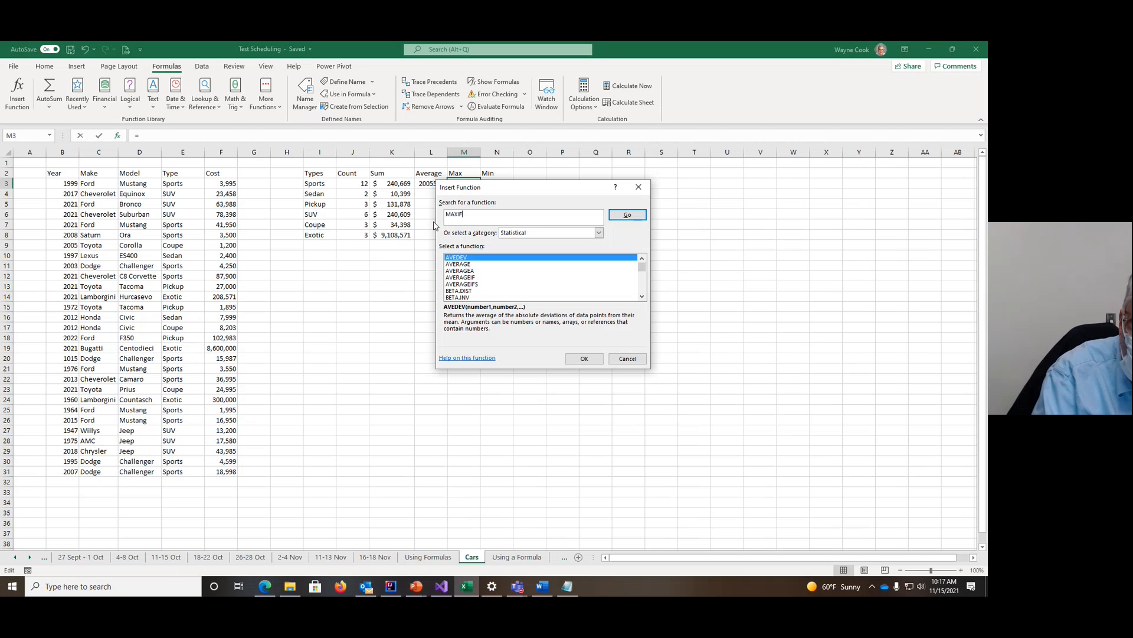
{"action": "key", "text": "Return"}
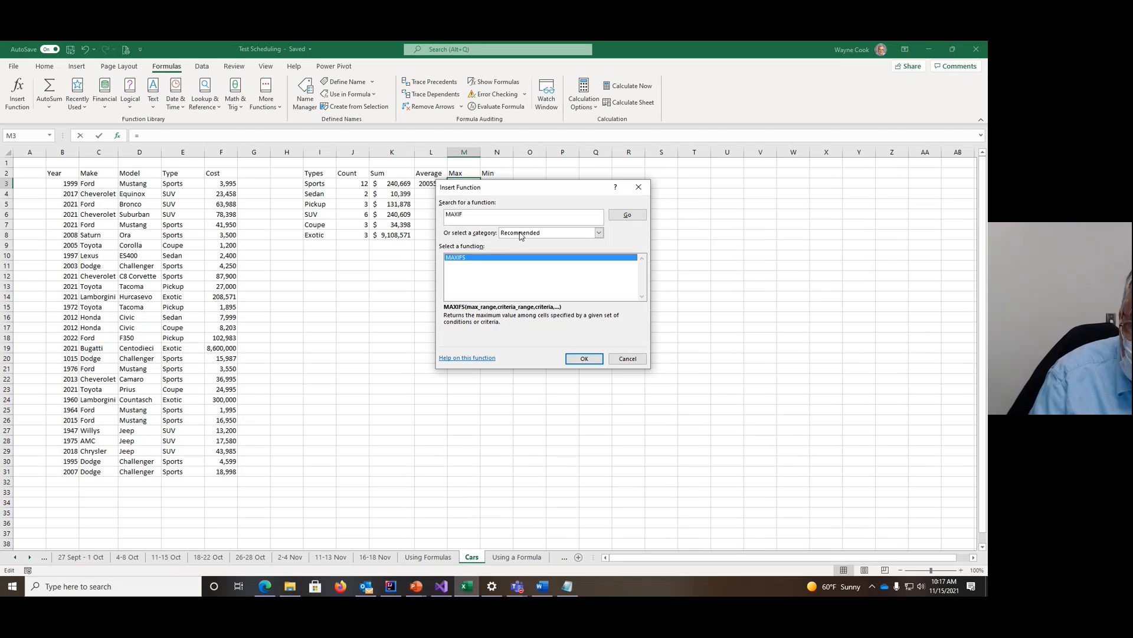
{"action": "left_click", "coordinate": [585, 359]}
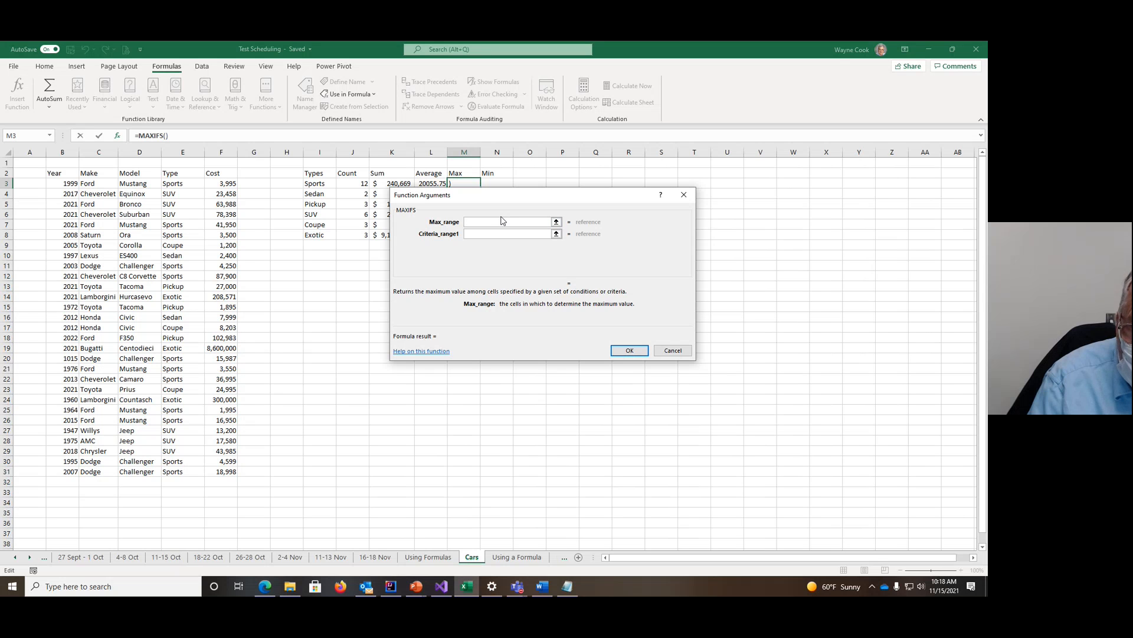
{"action": "left_click", "coordinate": [673, 350]}
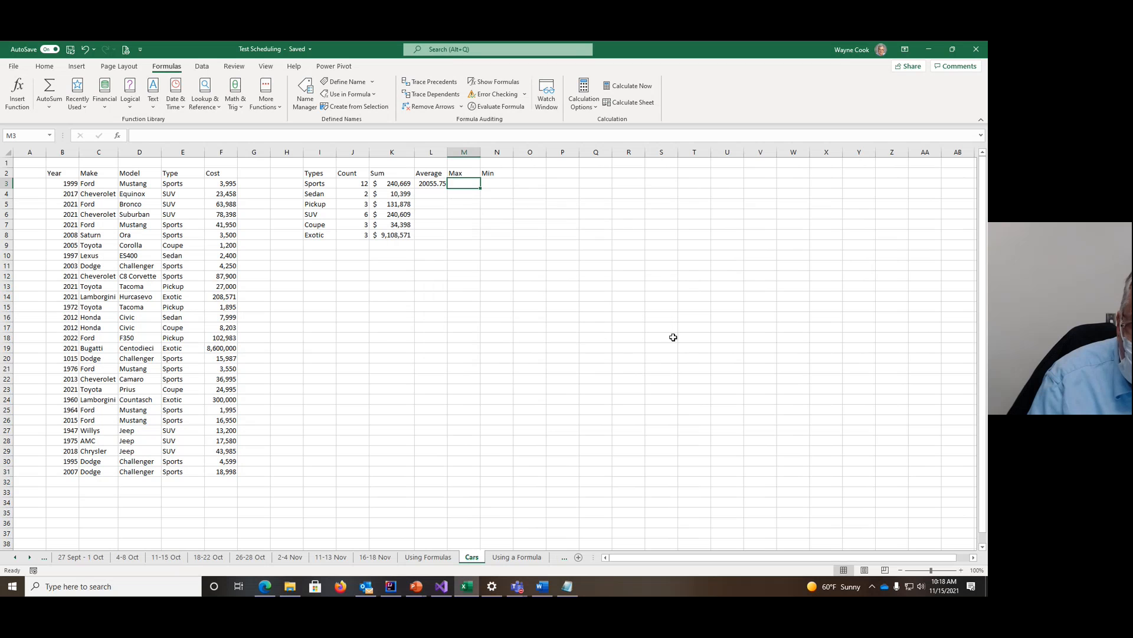
Step: Clear the Max and Min headings from cells M2:N2
{"action": "left_click_drag", "start_coordinate": [456, 173], "coordinate": [496, 177]}
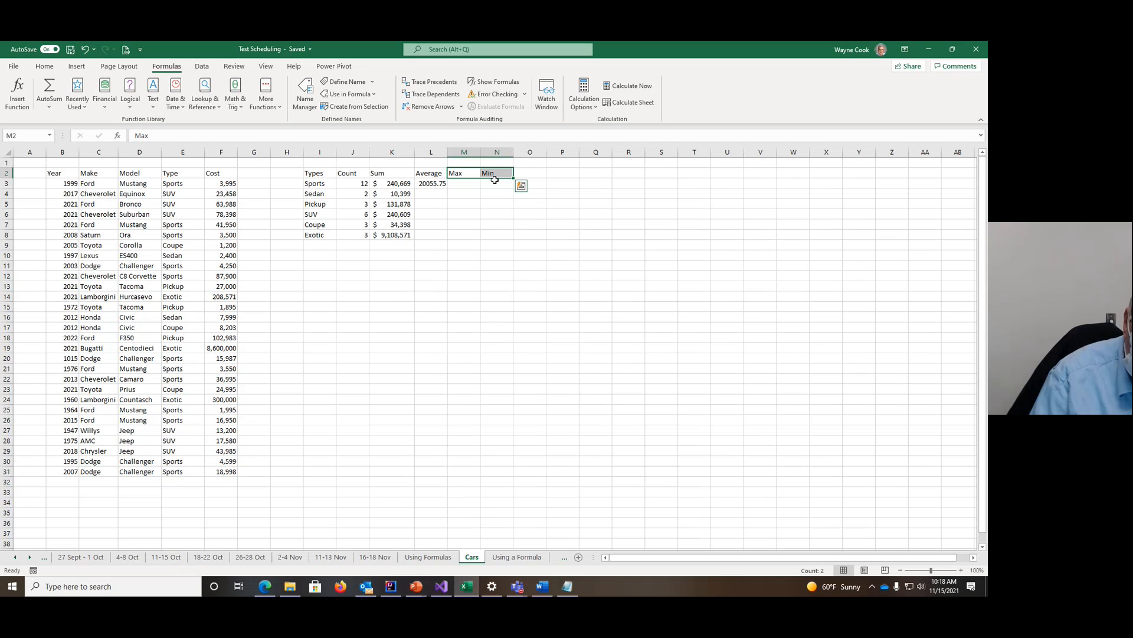
{"action": "right_click", "coordinate": [494, 178]}
{"action": "mouse_move", "coordinate": [540, 352]}
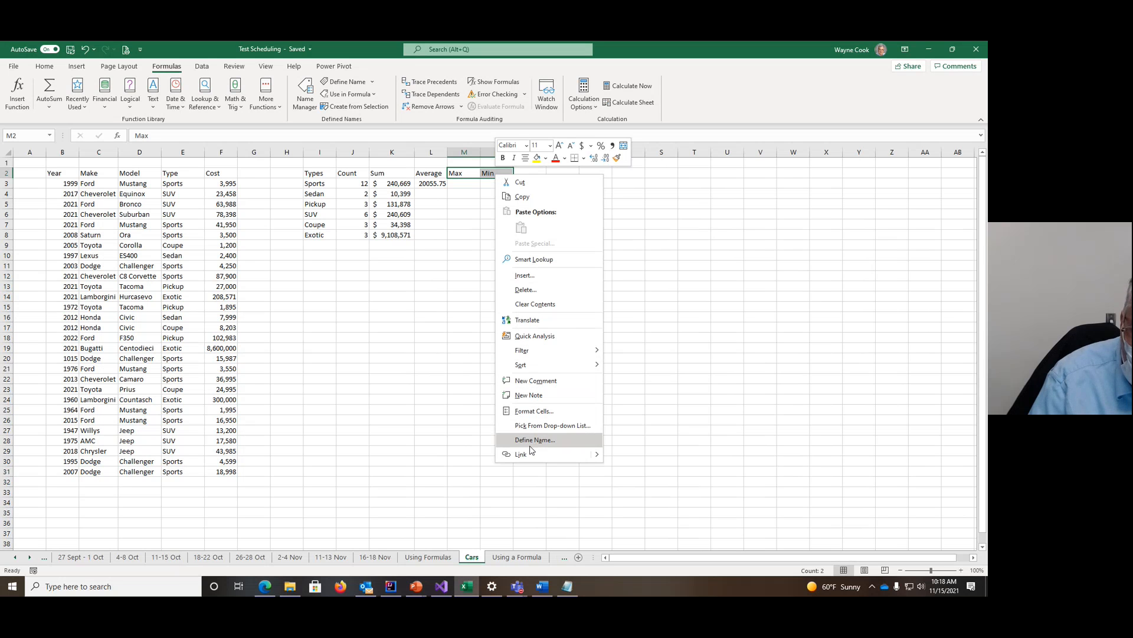
{"action": "left_click", "coordinate": [566, 303]}
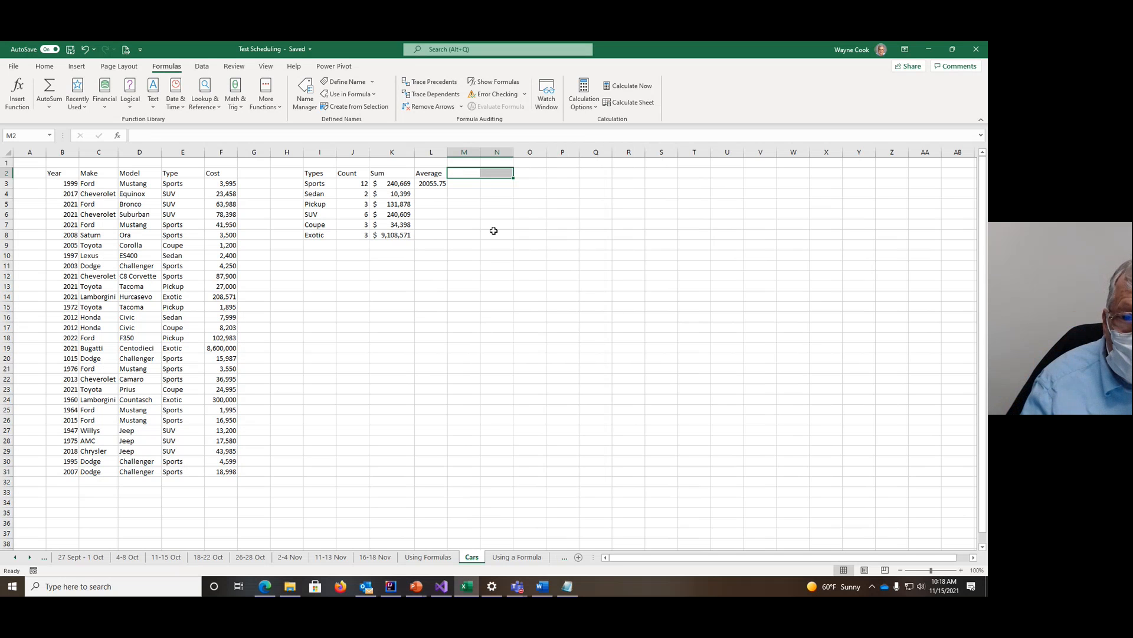
Step: Apply the Accounting number format to L3, fill its AVERAGEIF formula down through L8, and autofit column L
{"action": "left_click", "coordinate": [433, 180]}
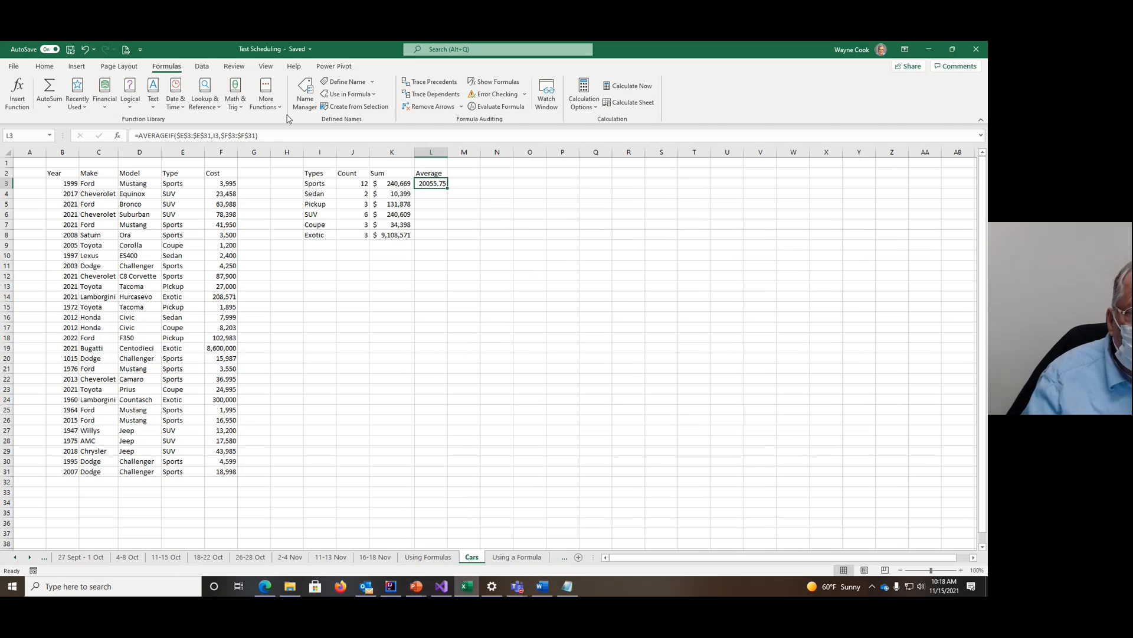
{"action": "left_click", "coordinate": [44, 67]}
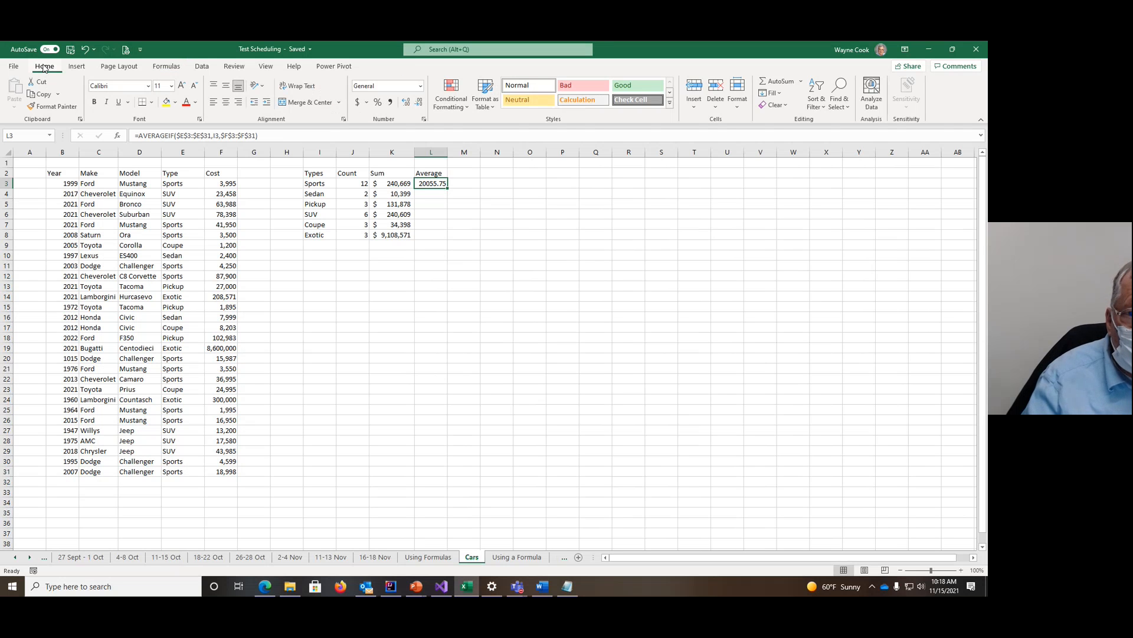
{"action": "left_click", "coordinate": [357, 104]}
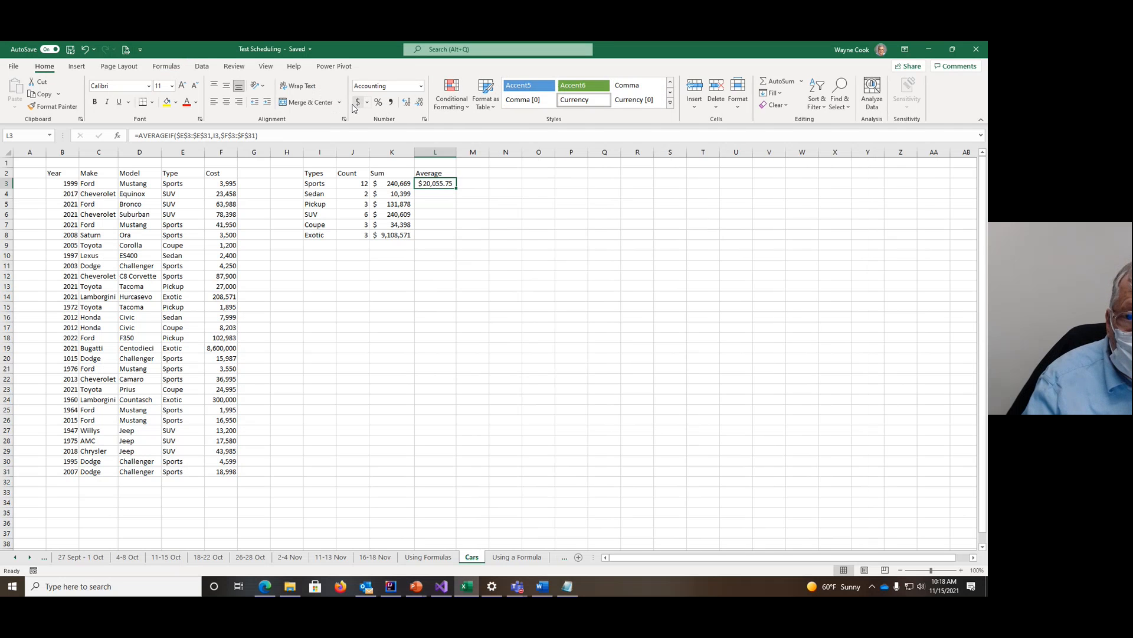
{"action": "left_click_drag", "start_coordinate": [457, 187], "coordinate": [448, 238]}
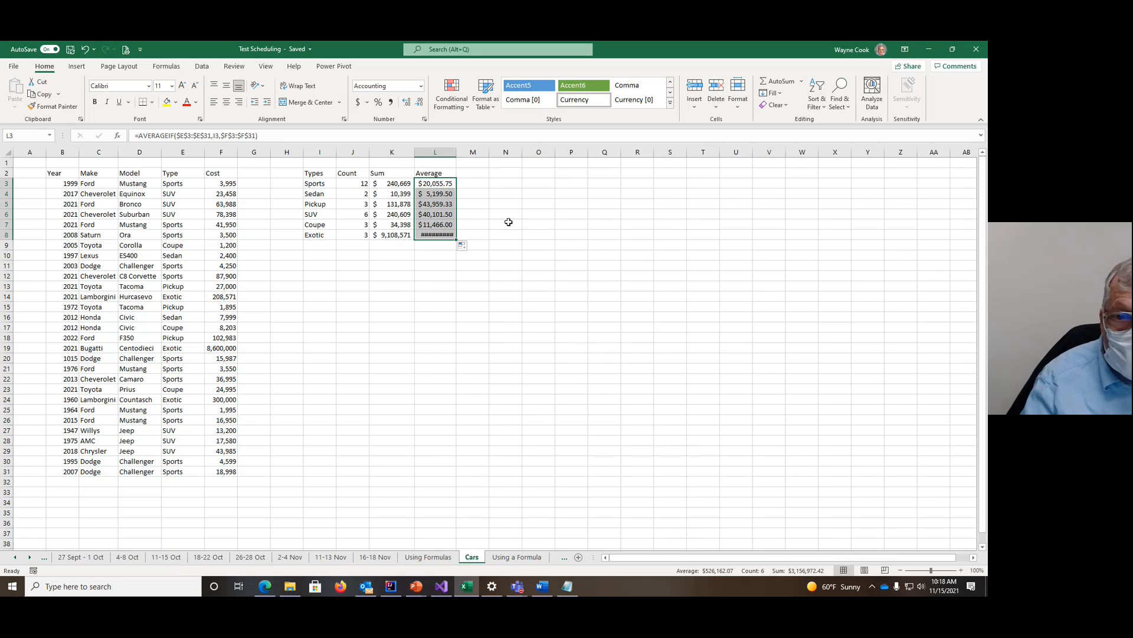
{"action": "double_click", "coordinate": [455, 152]}
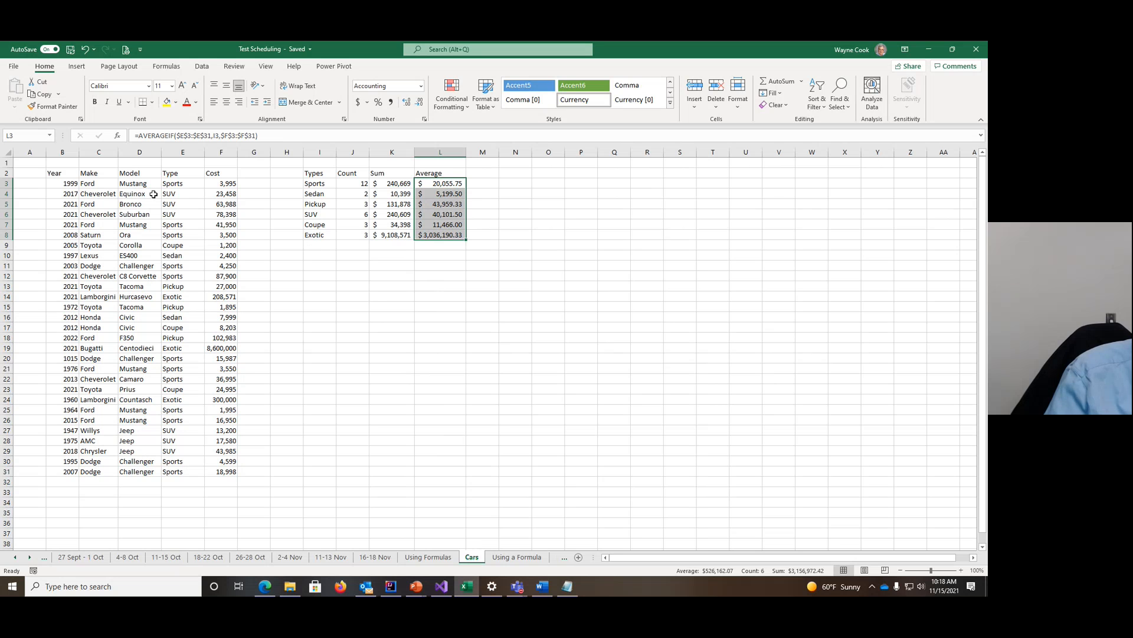
Step: Convert the car list in B2:F31 into a table with headers
{"action": "left_click_drag", "start_coordinate": [54, 173], "coordinate": [234, 469]}
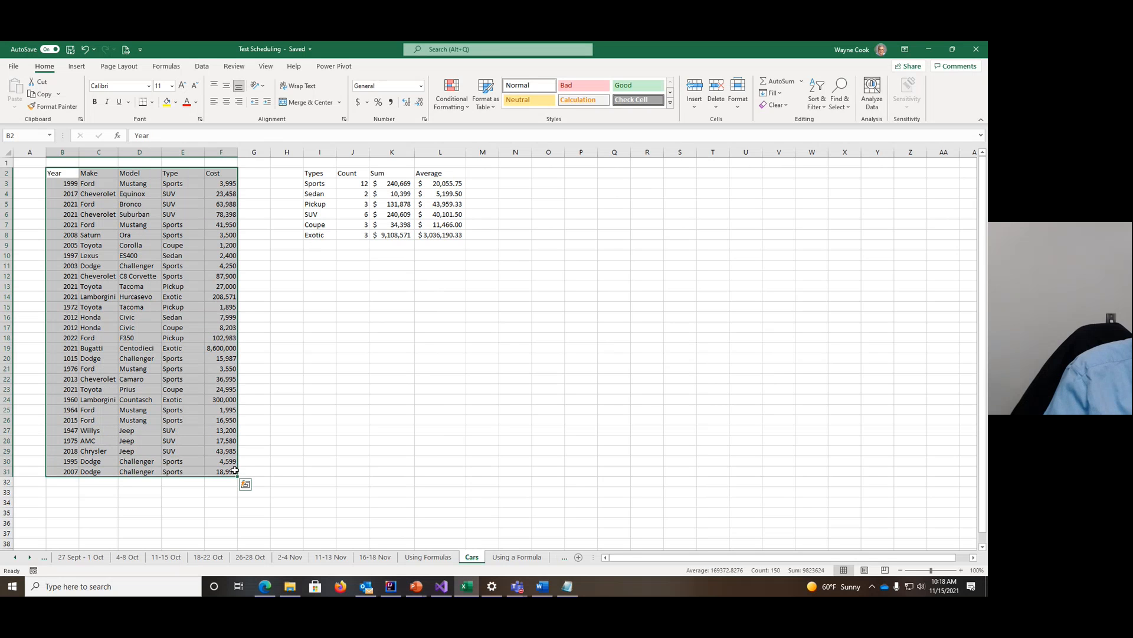
{"action": "left_click", "coordinate": [76, 66]}
{"action": "left_click", "coordinate": [89, 91]}
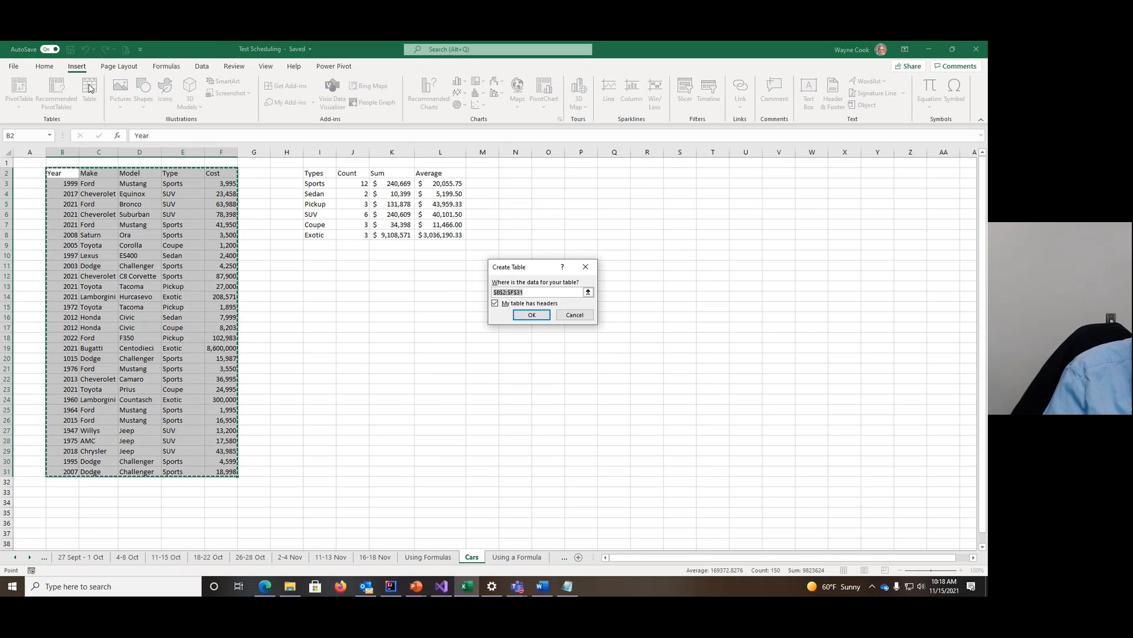
{"action": "left_click", "coordinate": [533, 315]}
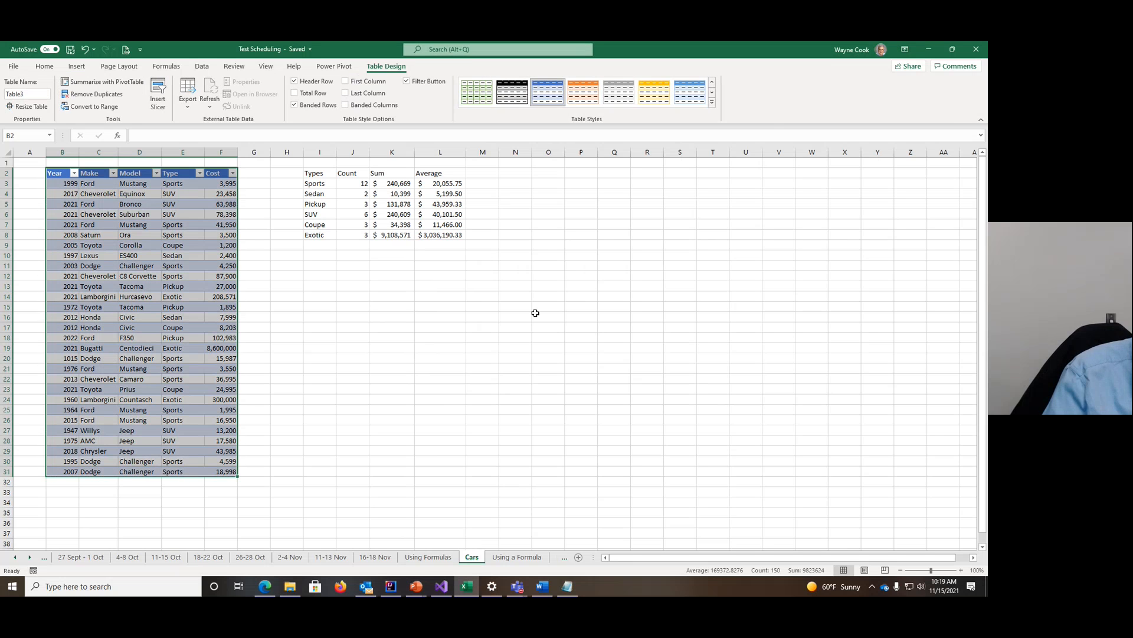